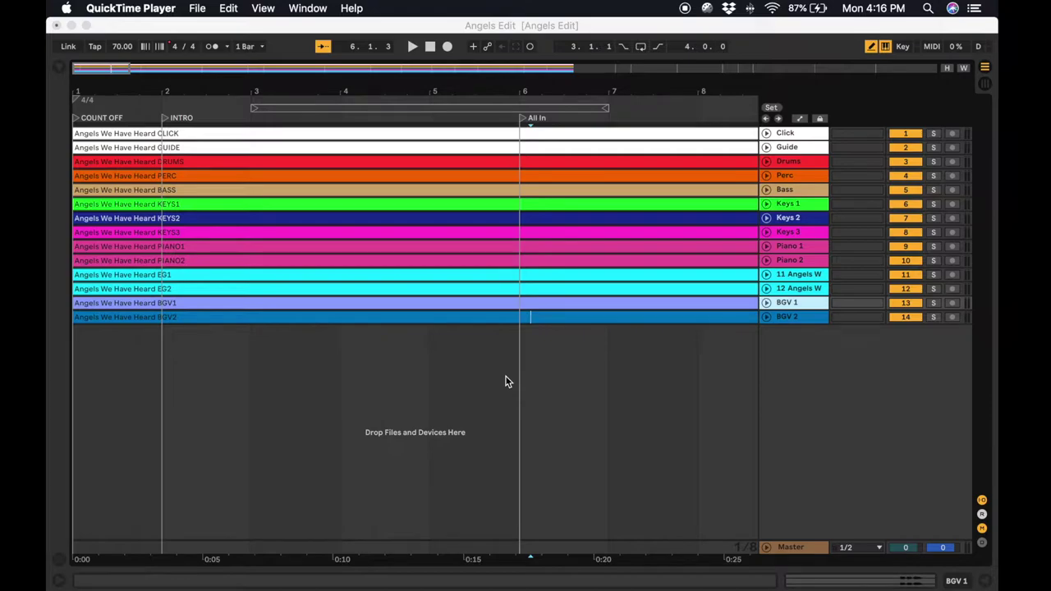
Duplicate the Click track and rename the upper copy Tempo.
left_click(807, 138)
left_click(807, 138)
key("super+d")
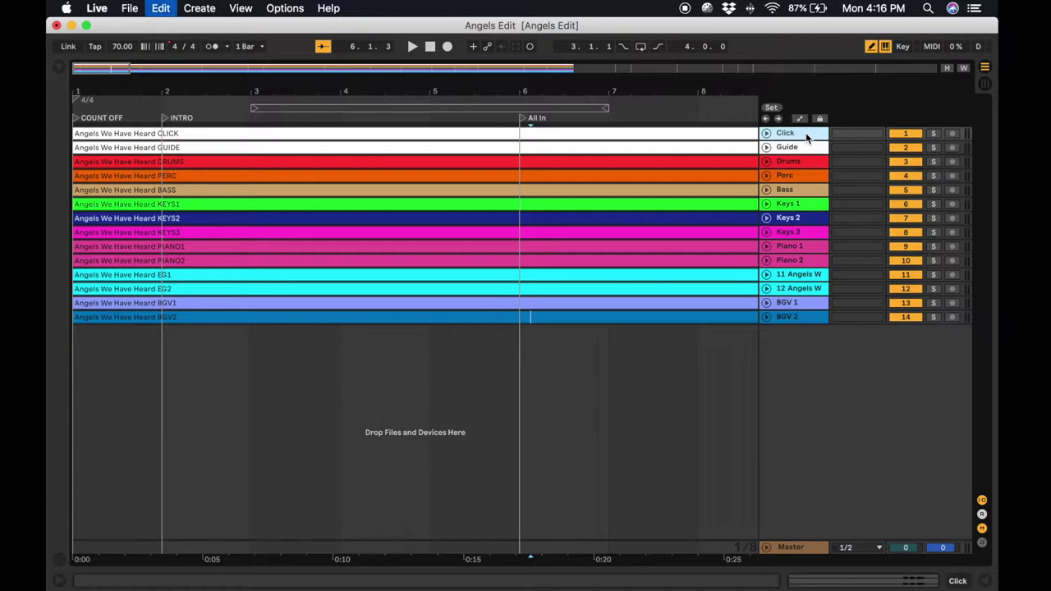
key("super+r")
type("Tempo")
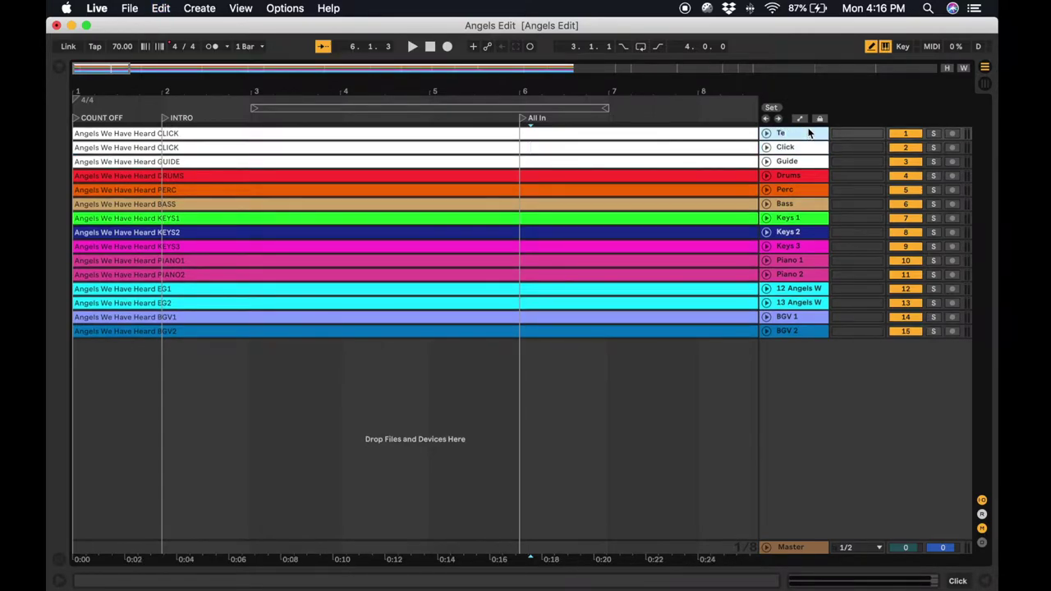
key("Return")
Enable Warp for the Tempo track's clip, make it the tempo Leader, and lower its gain to -inf dB.
double_click(739, 134)
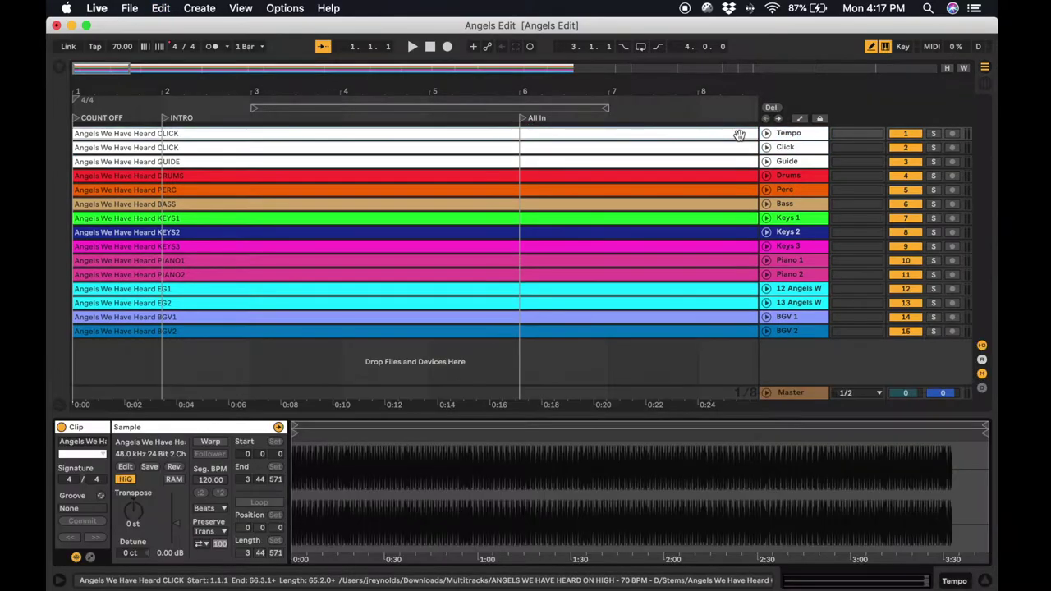
left_click(220, 443)
left_click(220, 456)
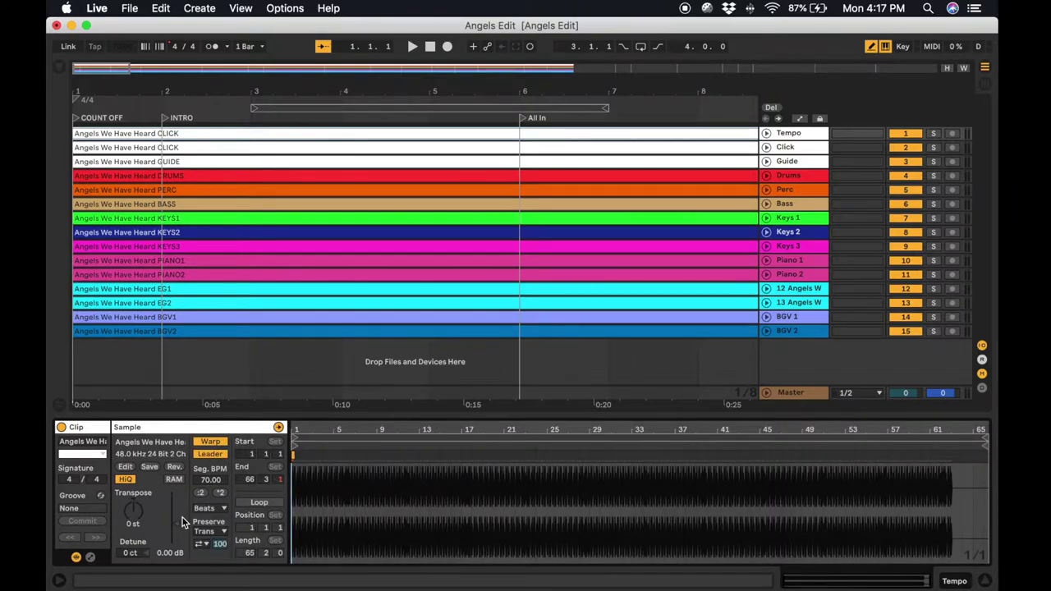
left_click_drag(177, 526, 177, 553)
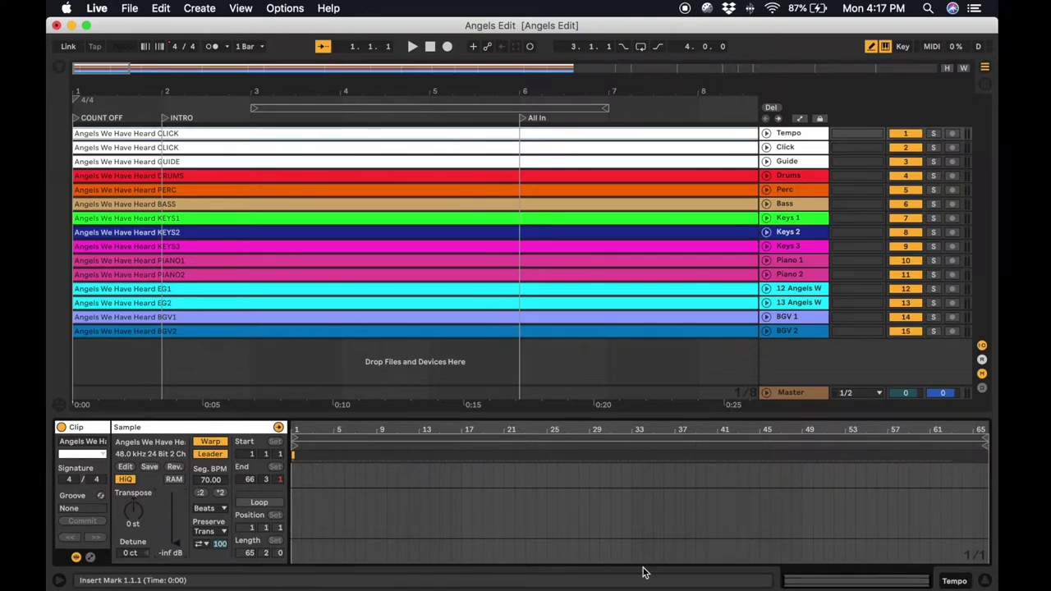
mouse_move(648, 588)
left_click(986, 582)
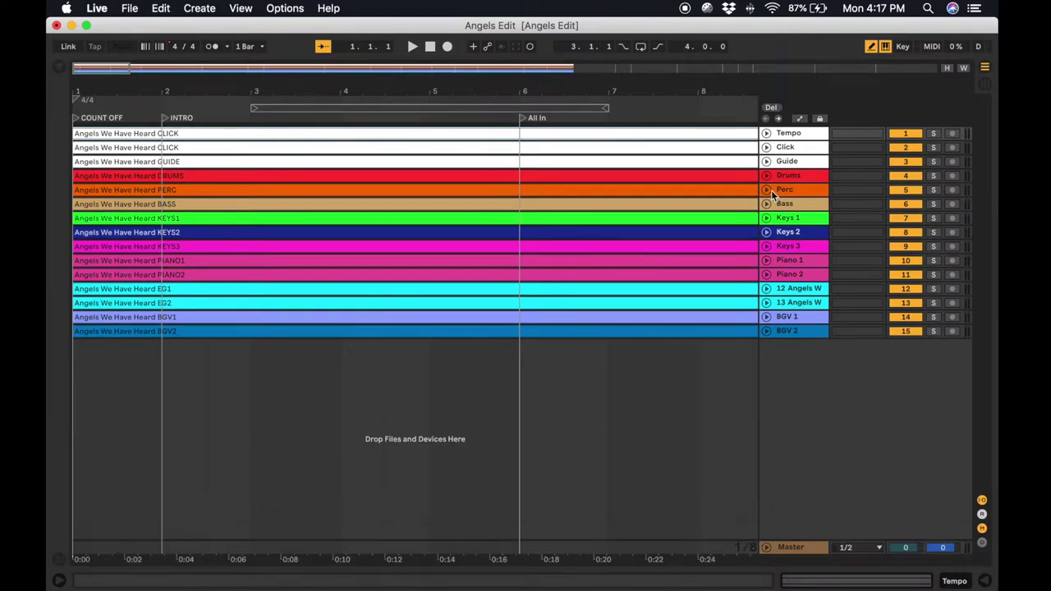
left_click(766, 133)
left_click(766, 133)
Group the instrument tracks from Drums through the second electric guitar track (EG2).
left_click(795, 175)
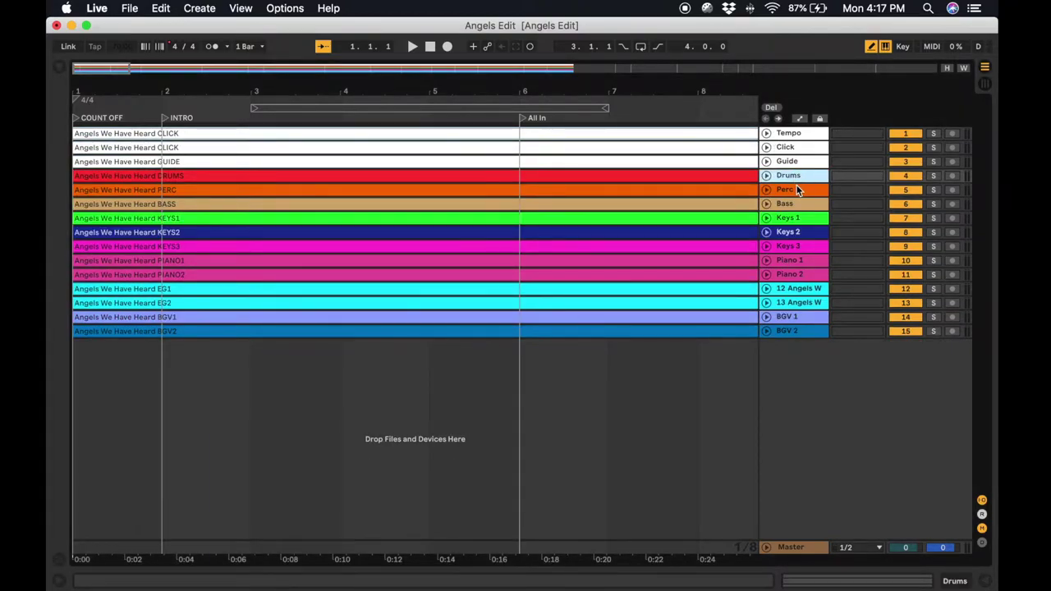
left_click(807, 303, "shift")
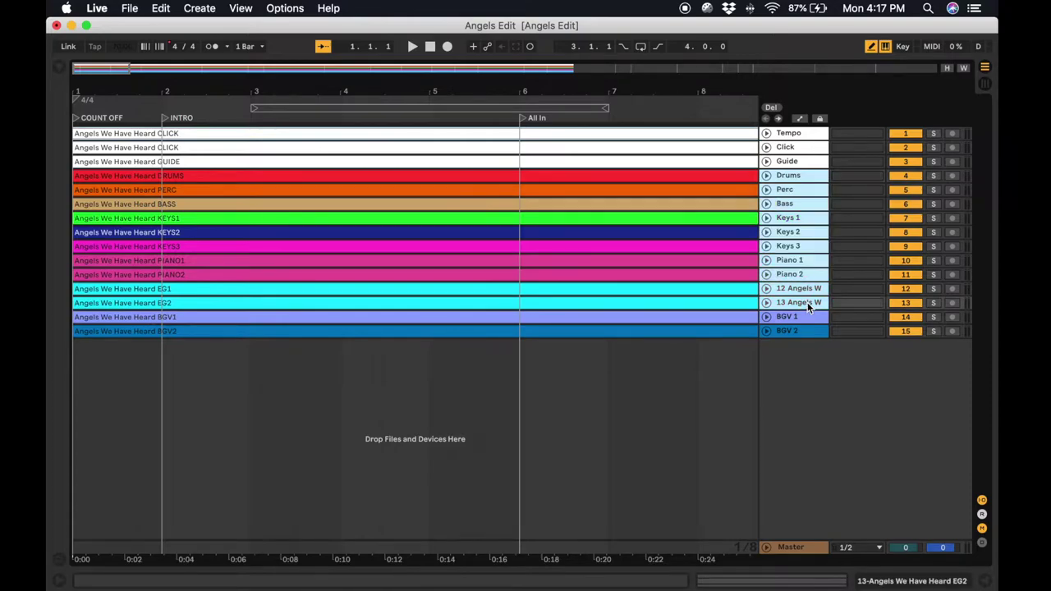
key("super+g")
left_click(801, 201)
Name the new instrument group Angels and leave the group folded.
key("super+r")
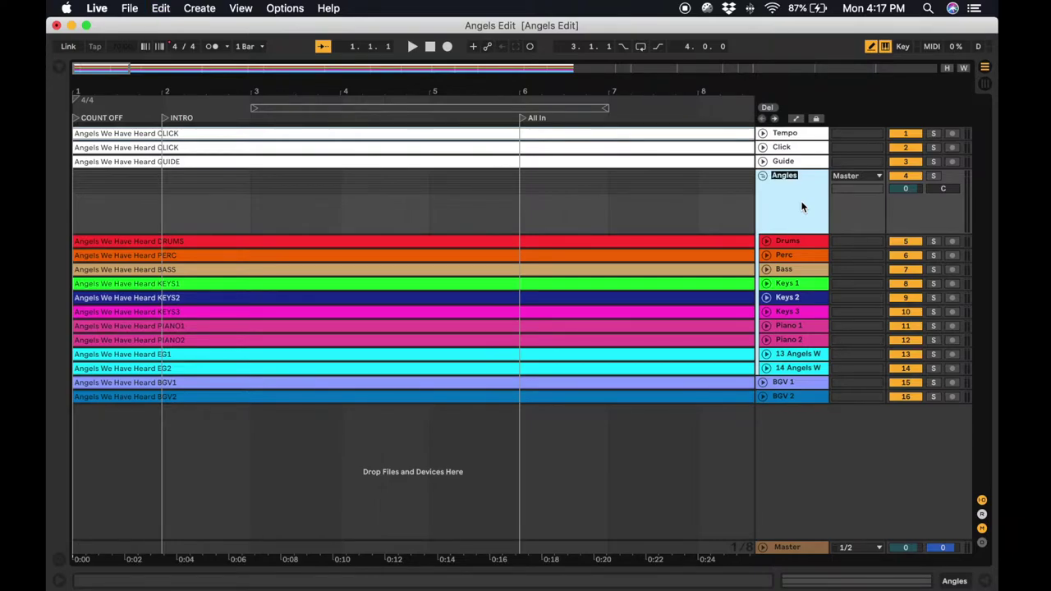
key("Return")
key("cmd+r")
key("BackSpace")
key("BackSpace")
key("BackSpace")
type("els")
key("Return")
left_click(763, 177)
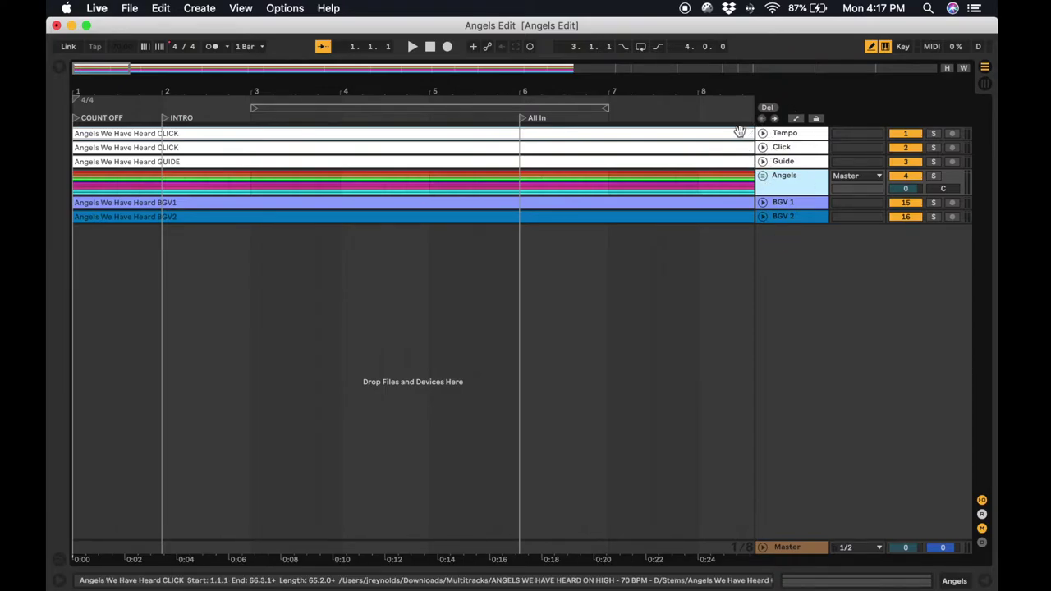
left_click(763, 176)
left_click(764, 176)
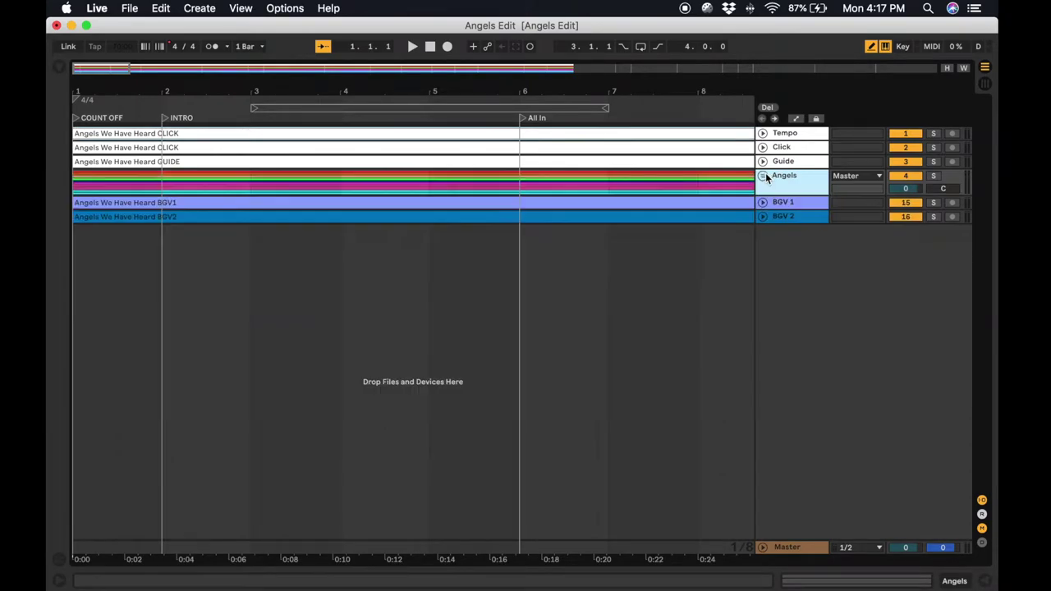
Insert three MIDI tracks above the Tempo track.
left_click(806, 133)
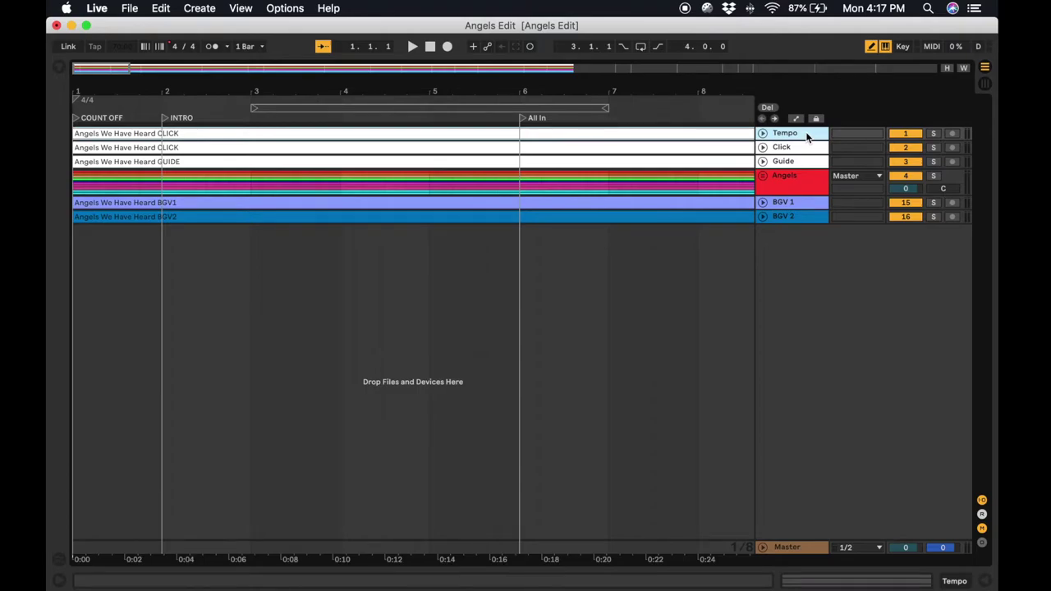
key("super+shift+t")
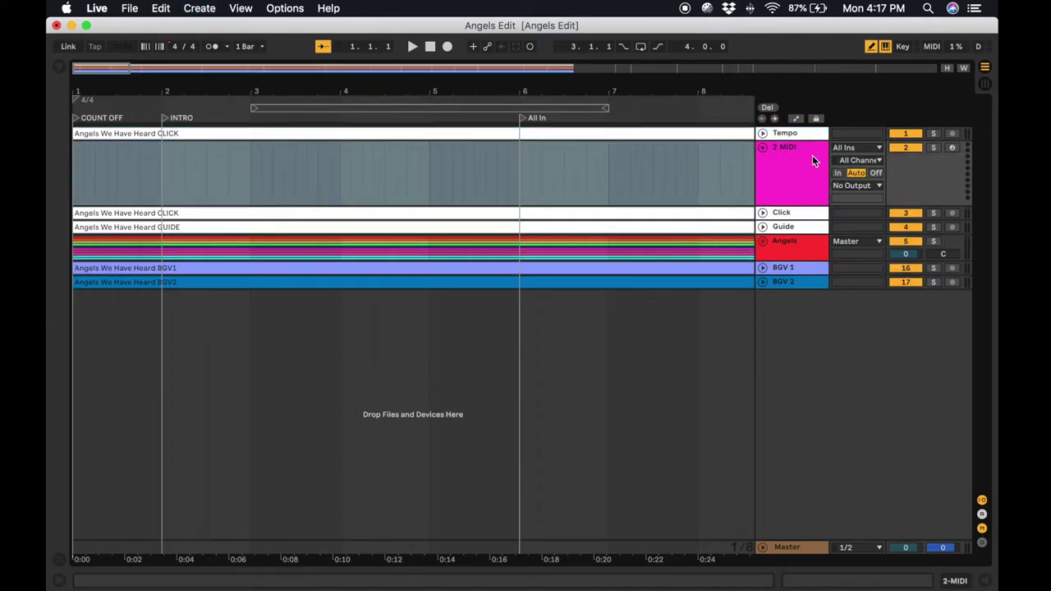
left_click_drag(813, 151, 814, 130)
key("super+shift+t")
key("super+shift+t")
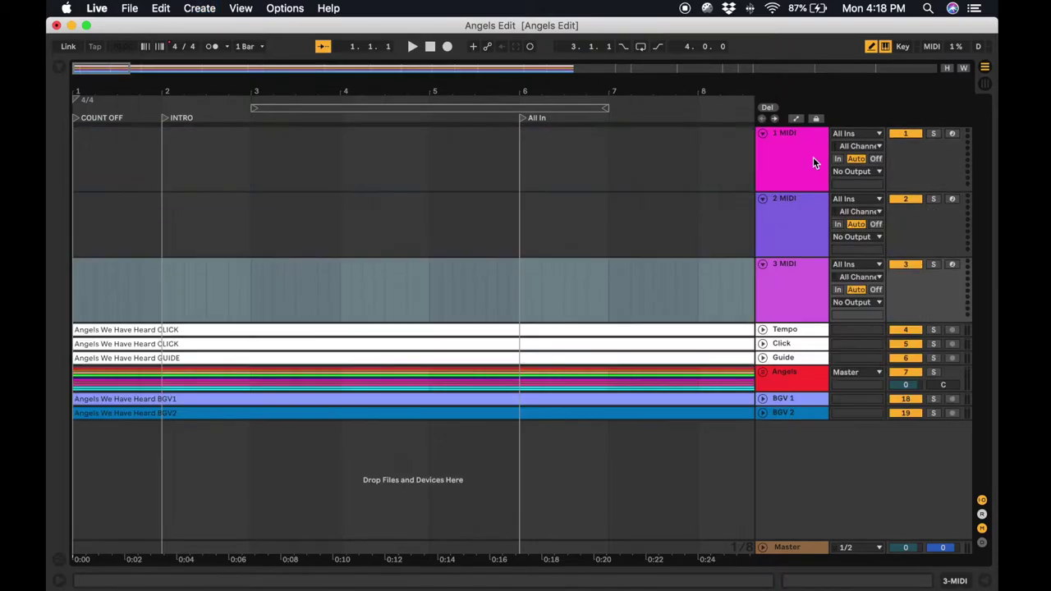
Name the three MIDI tracks Cues, Lyrics and Lighting from first to third.
left_click(810, 217)
key("super+r")
type("Lyrics")
key("Tab")
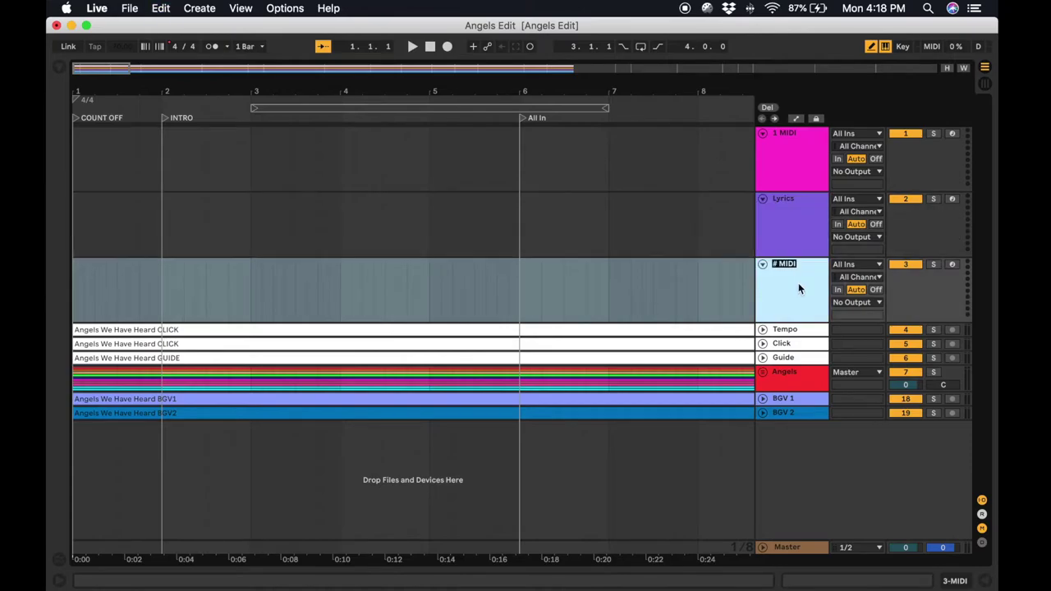
type("Lighting")
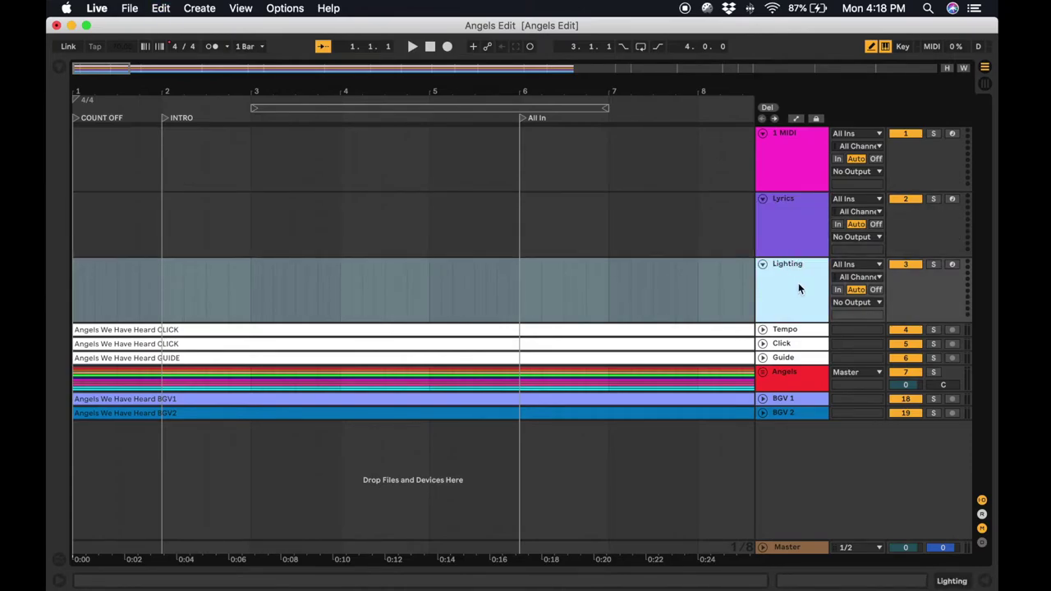
left_click(789, 167)
key("super+r")
type("C")
key("Return")
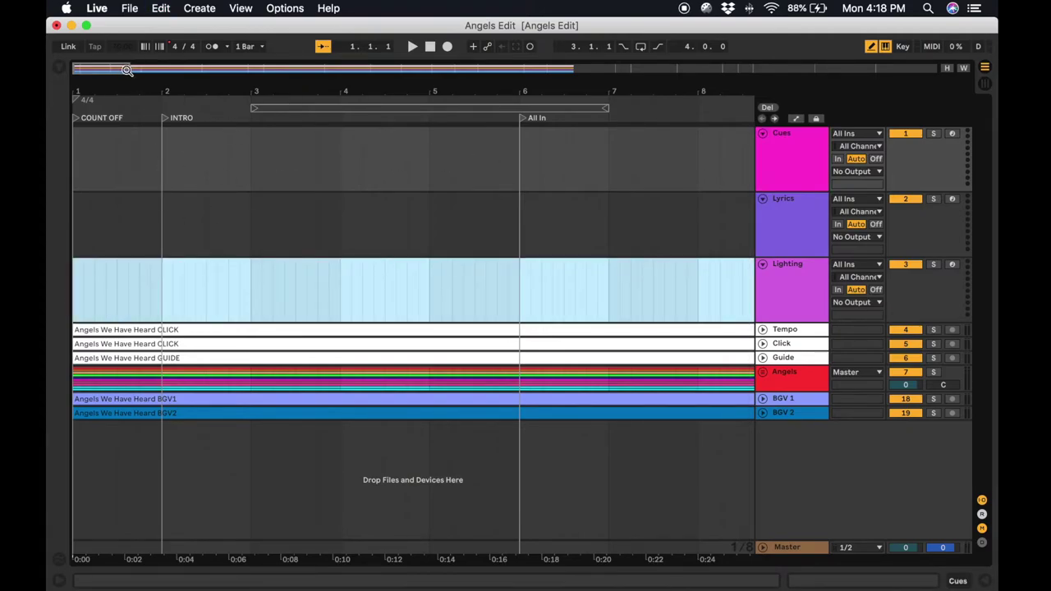
Create a one-bar MIDI clip on the Cues track over the COUNT OFF section and name it Count IN.
left_click_drag(129, 69, 175, 69)
left_click(77, 153)
key("super+shift+m")
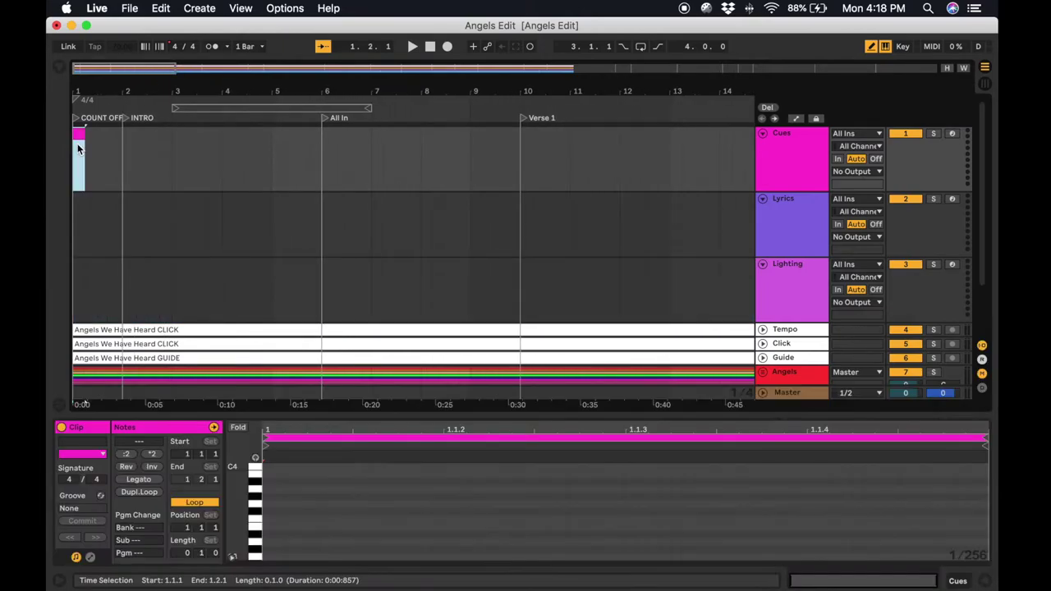
left_click_drag(85, 136, 121, 139)
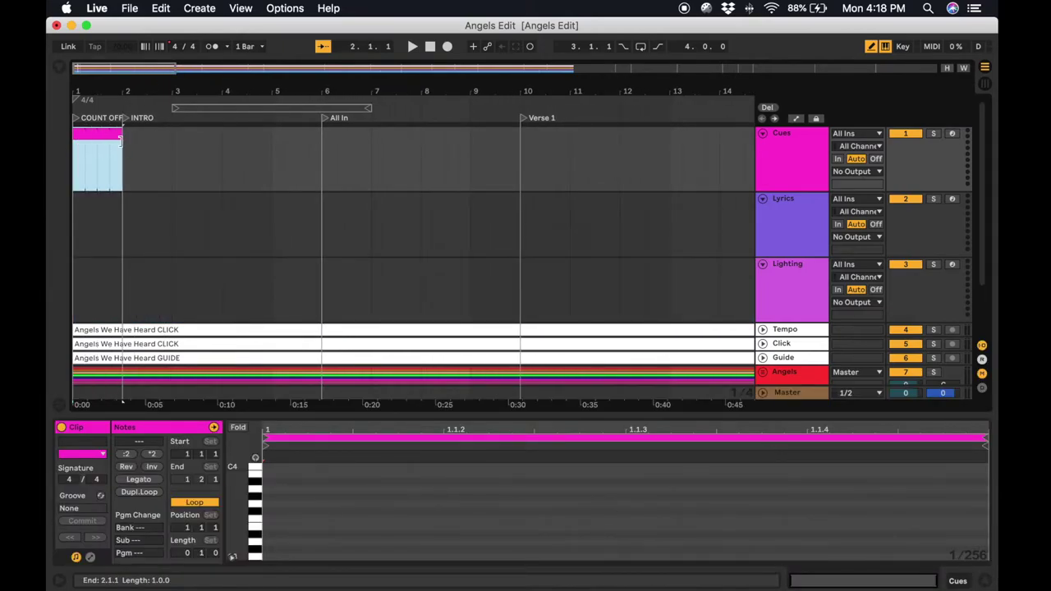
key("super+r")
type("Count IN")
key("Return")
left_click(984, 581)
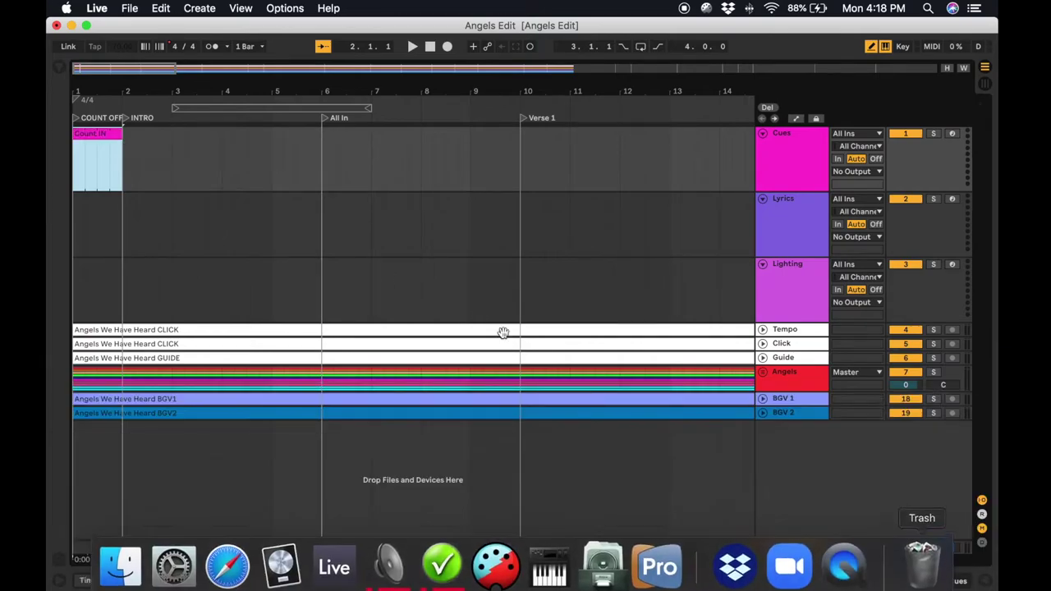
Paste a copy of the cue clip at bar 2, extend it to bar 6, and name it Intro.
left_click(120, 166)
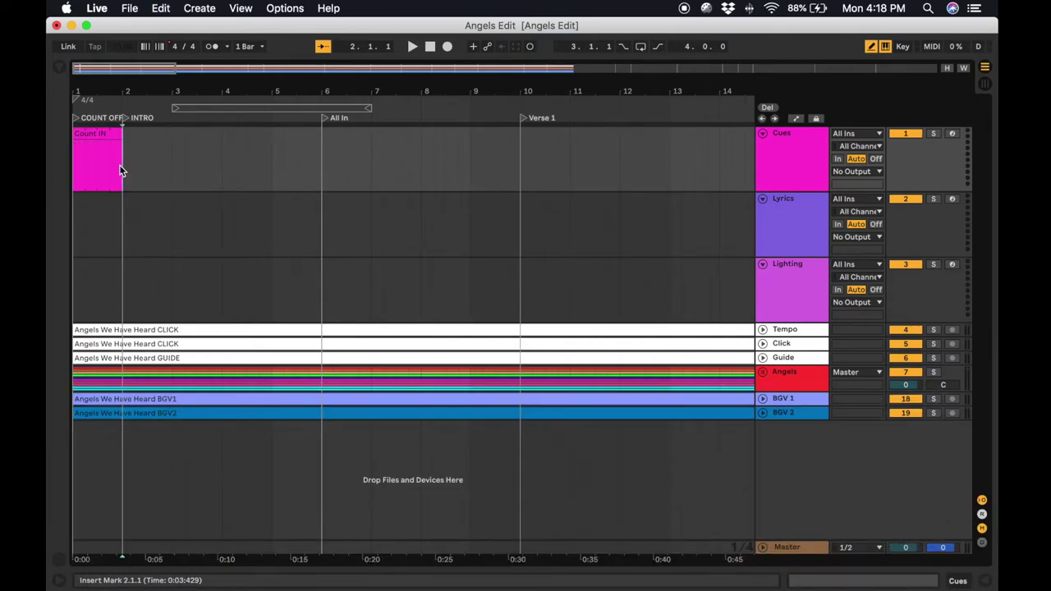
key("super+v")
left_click_drag(172, 134, 328, 150)
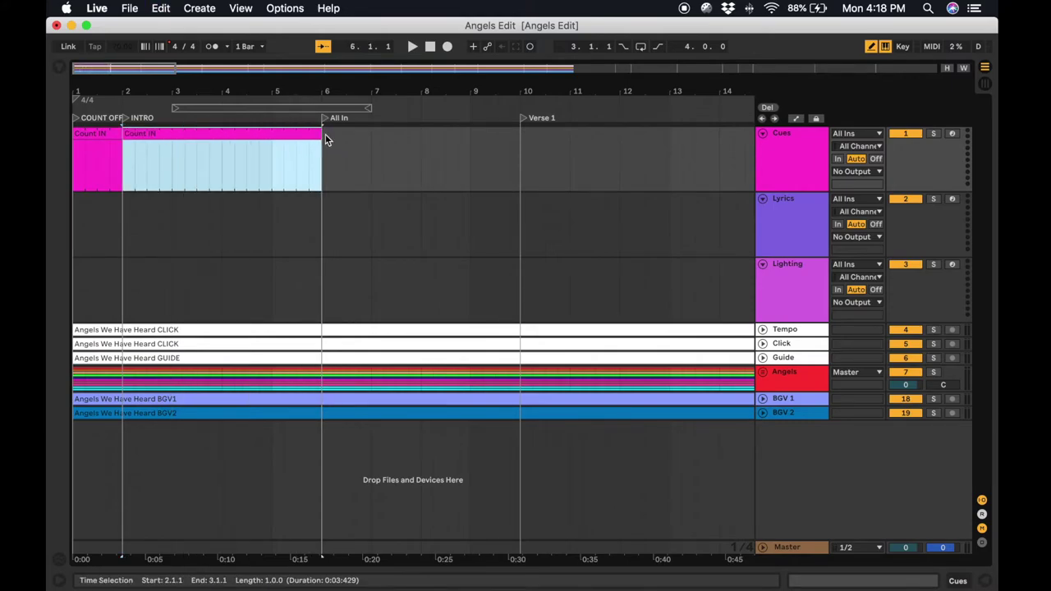
key("super+r")
type("Intr")
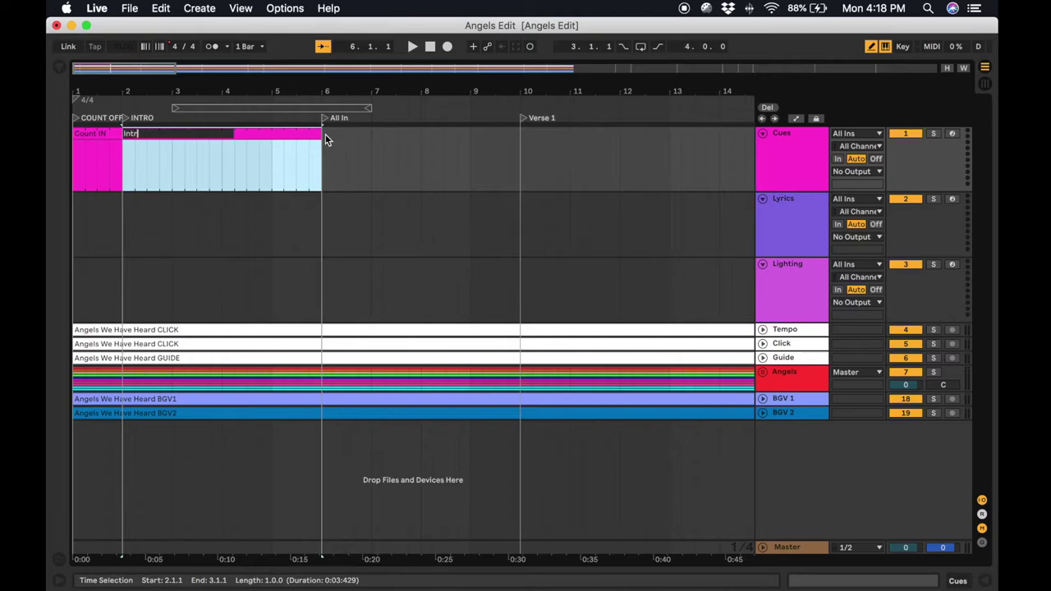
type("o")
key("Return")
Copy the Intro clip to bar 6 on the Cues track and name the copy All In.
key("super+c")
key("super+v")
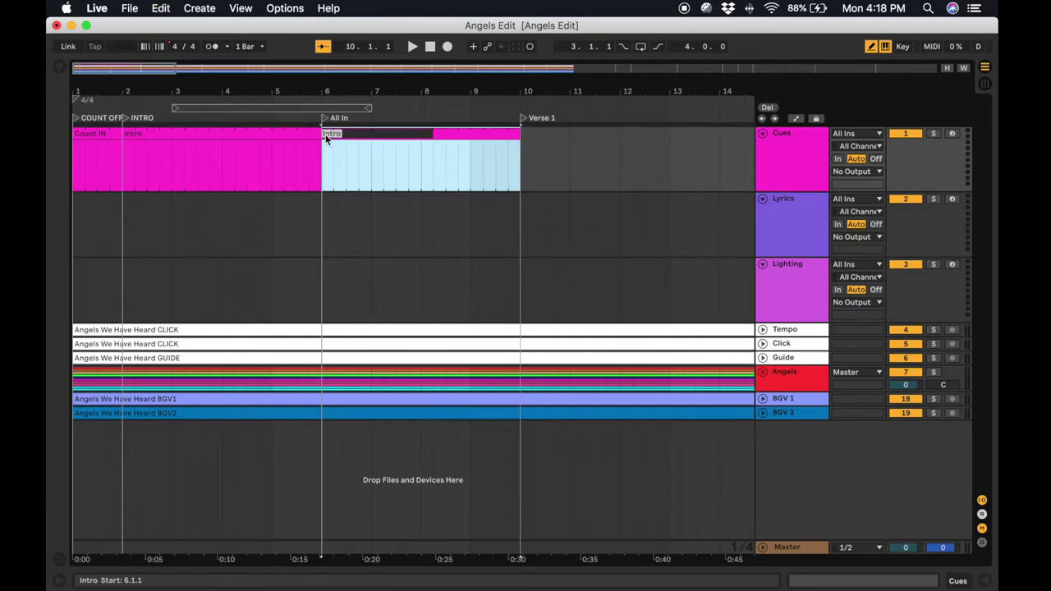
key("BackSpace")
key("BackSpace")
key("BackSpace")
key("BackSpace")
key("BackSpace")
type("ll In")
key("Return")
Copy the All In clip to bar 10, name the copy Verse 1, and extend it to the Chorus marker at bar 18.
left_click(443, 150)
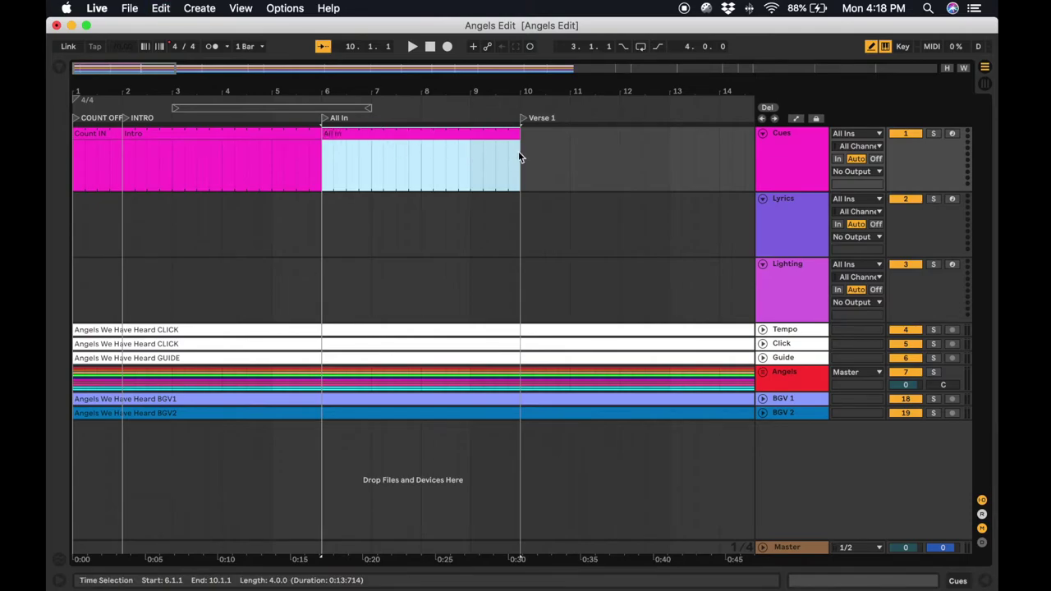
key("super+c")
key("super+v")
key("super+r")
type("Vers")
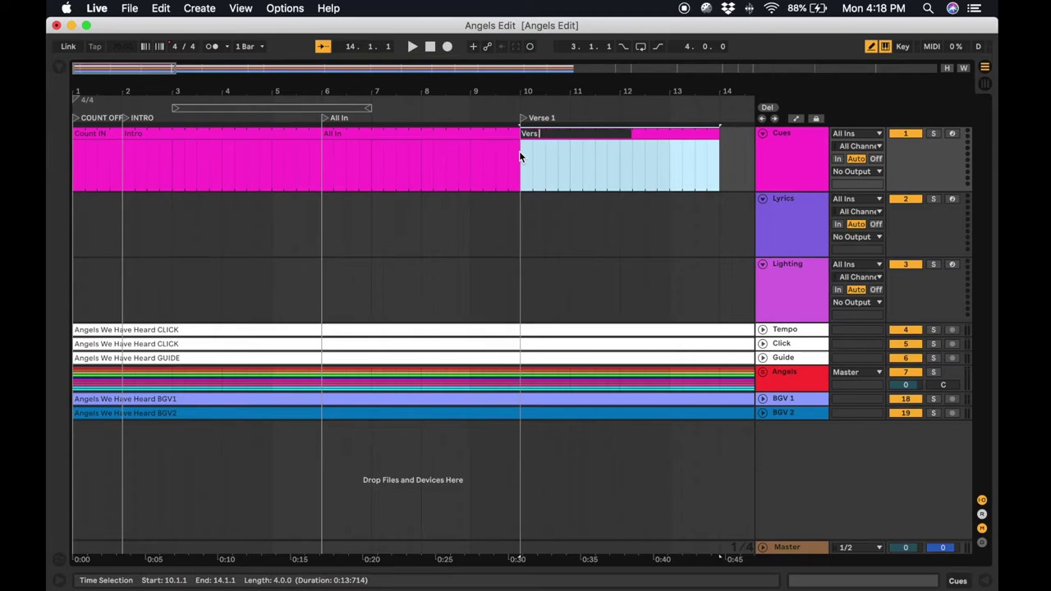
type("e 1")
key("Return")
scroll(374, 130, "right", 10)
left_click_drag(347, 136, 552, 133)
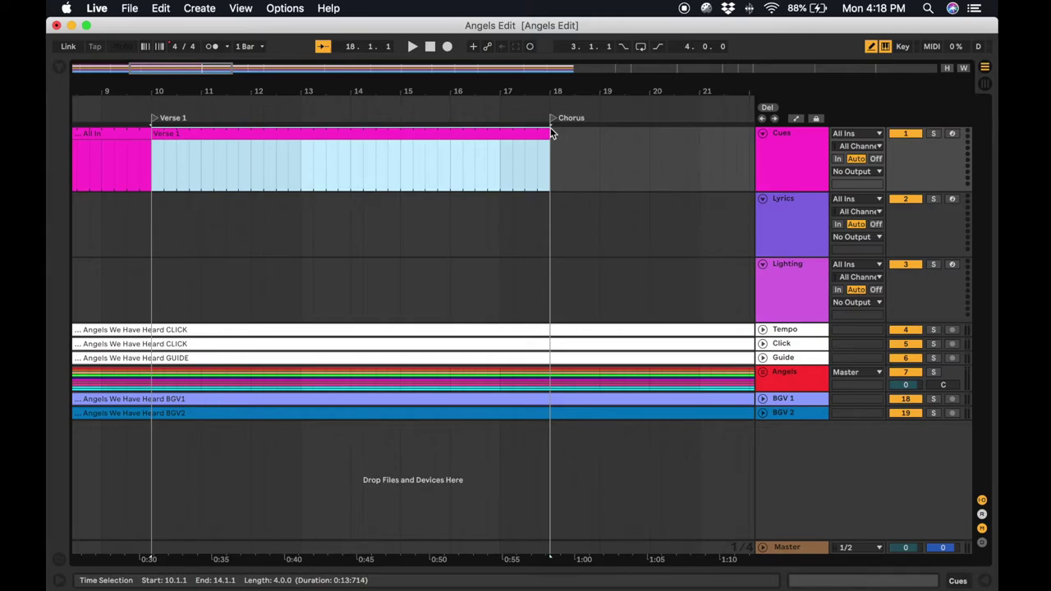
key("super+shift+s")
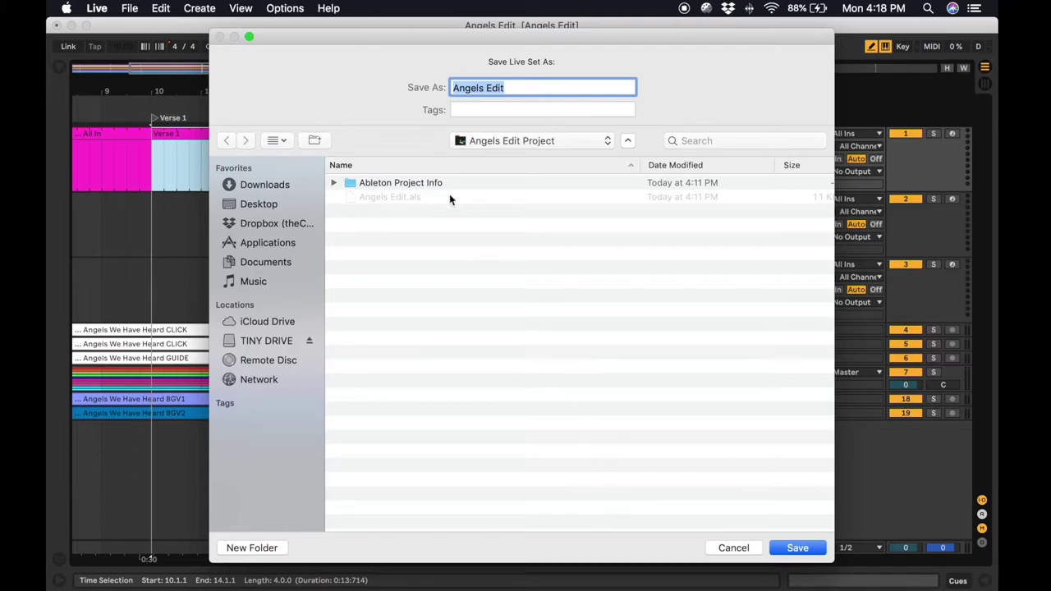
left_click(739, 547)
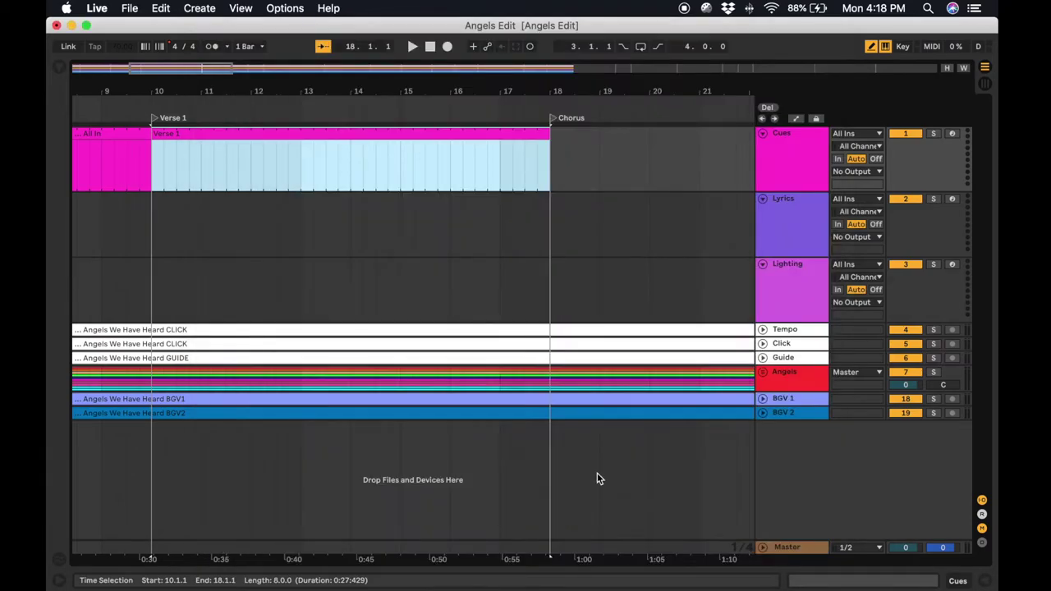
Paste a cue clip at bar 18, name it Chorus 1, and extend it to the Interlude marker at bar 24.
left_click(548, 162)
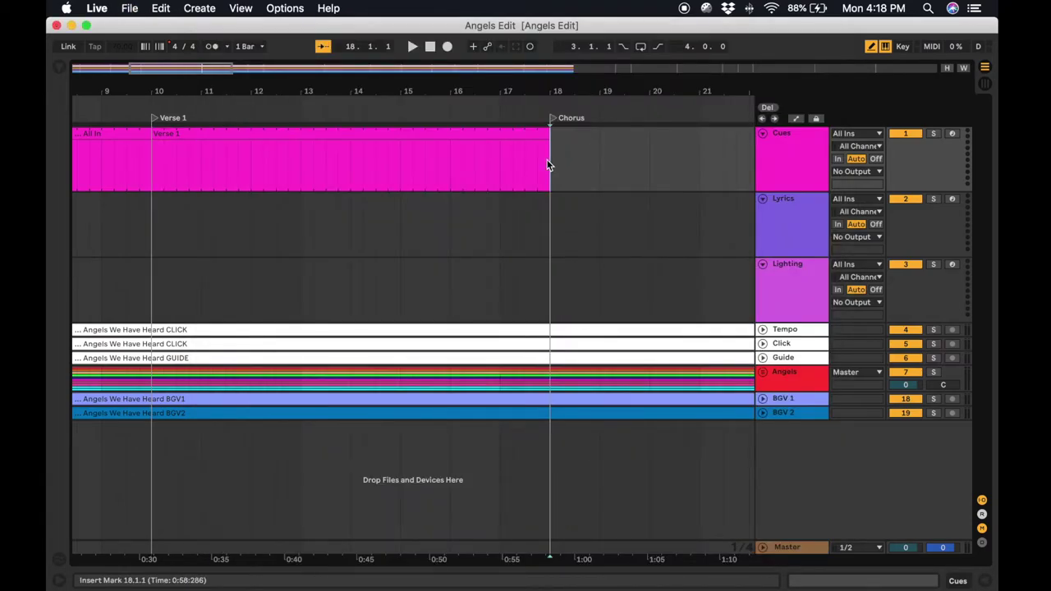
key("super+v")
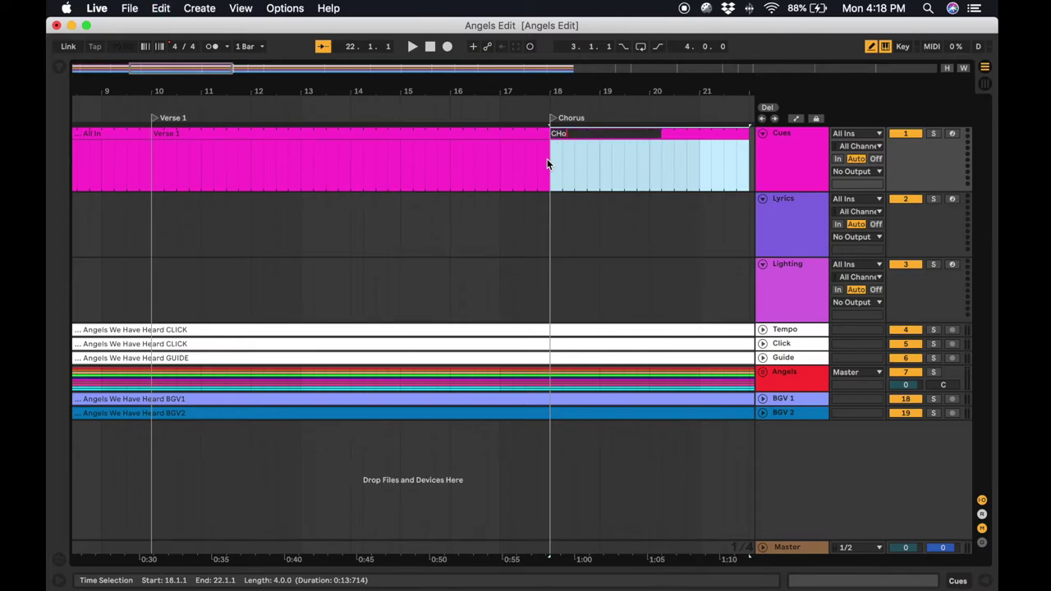
type("1")
key("Return")
scroll(546, 162, "left", 5)
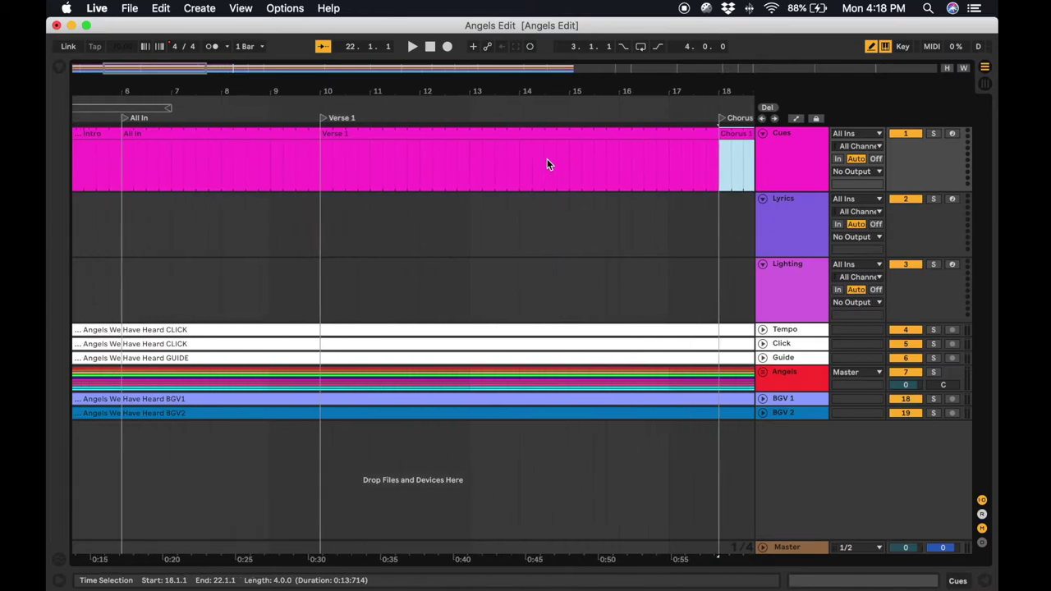
scroll(547, 162, "right", 10)
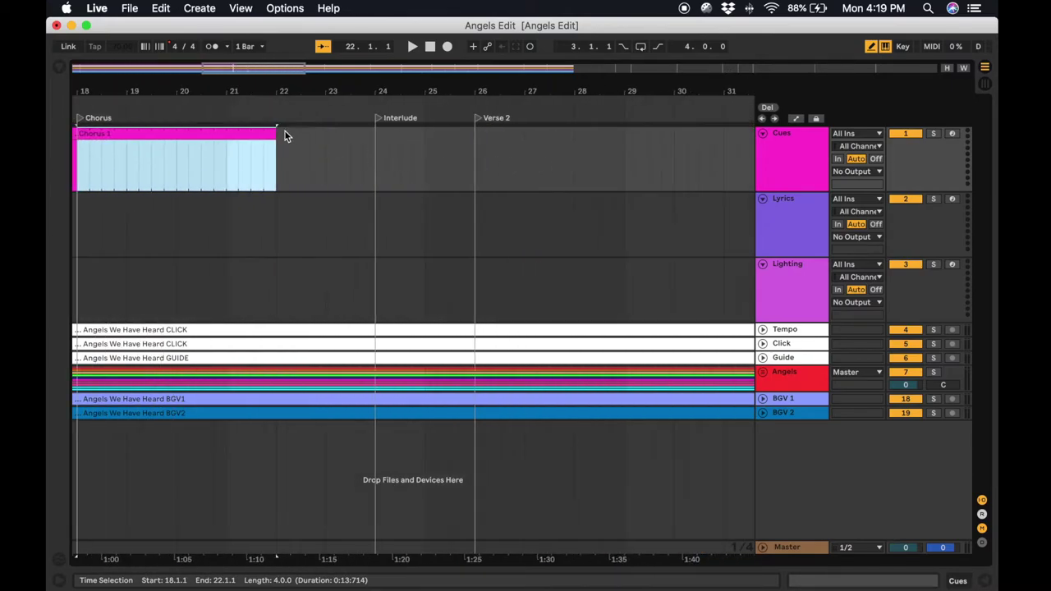
left_click_drag(275, 133, 376, 153)
Add a cue clip at bar 24 on the Cues track and name it Interlude.
left_click(376, 158)
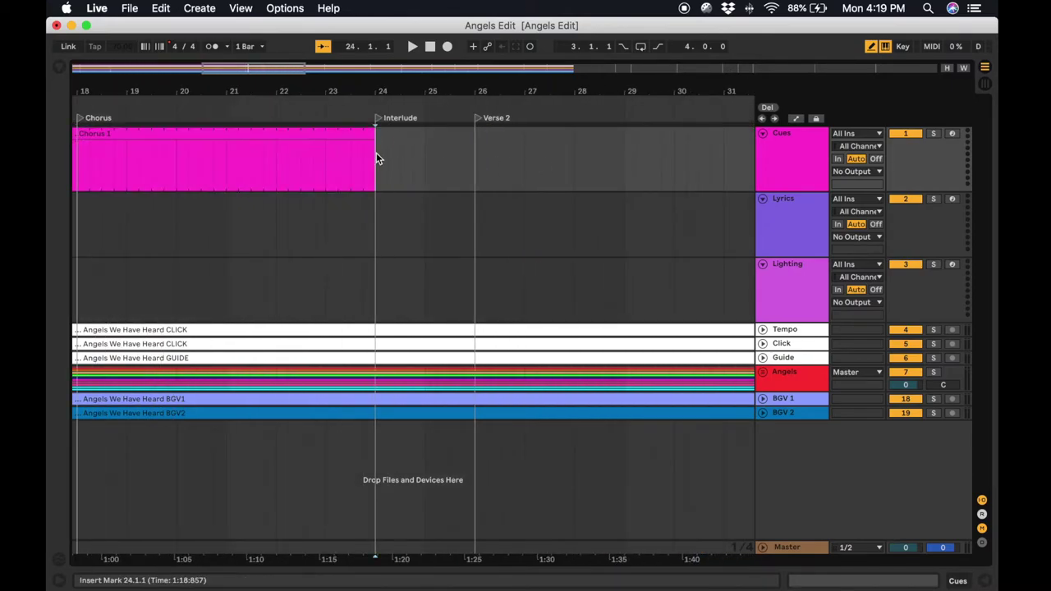
key("super+shift+m")
key("super+r")
type("Interlude")
key("Return")
Split the Interlude cue clip at bar 26, name the second part Verse 2, and extend it to the Chorus marker at bar 34.
left_click(473, 169)
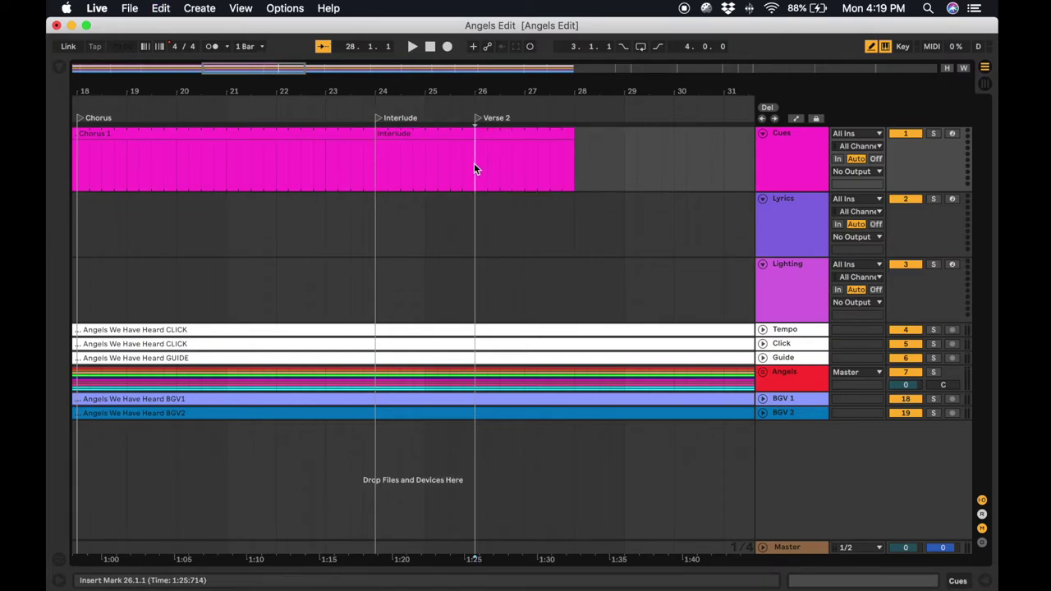
key("super+e")
mouse_move(572, 136)
left_mouse_down()
mouse_move(700, 154)
mouse_move(204, 129)
mouse_move(391, 147)
mouse_move(384, 154)
left_mouse_up()
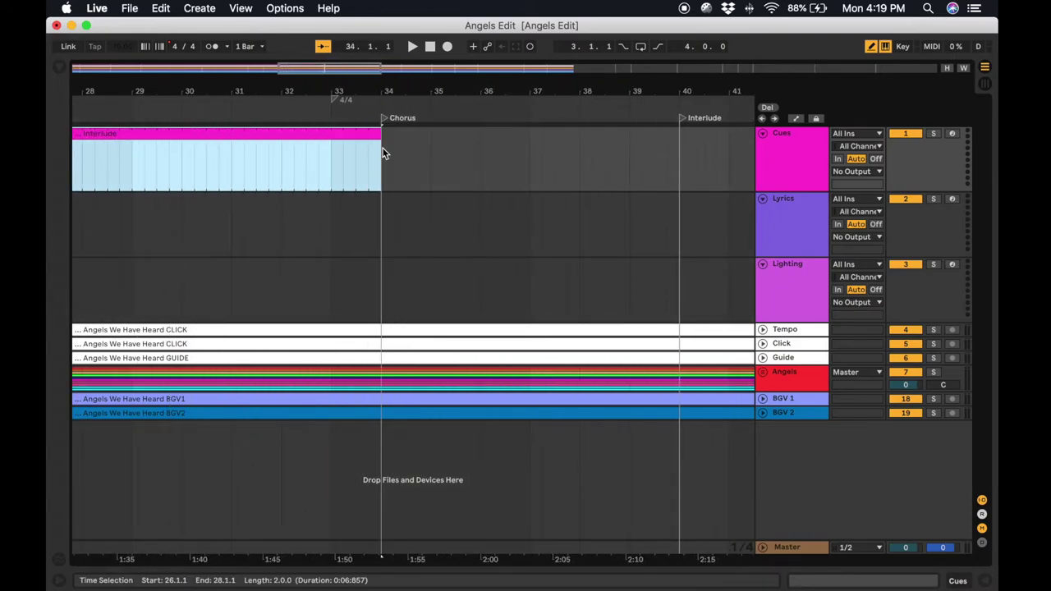
scroll(384, 153, "left", 5)
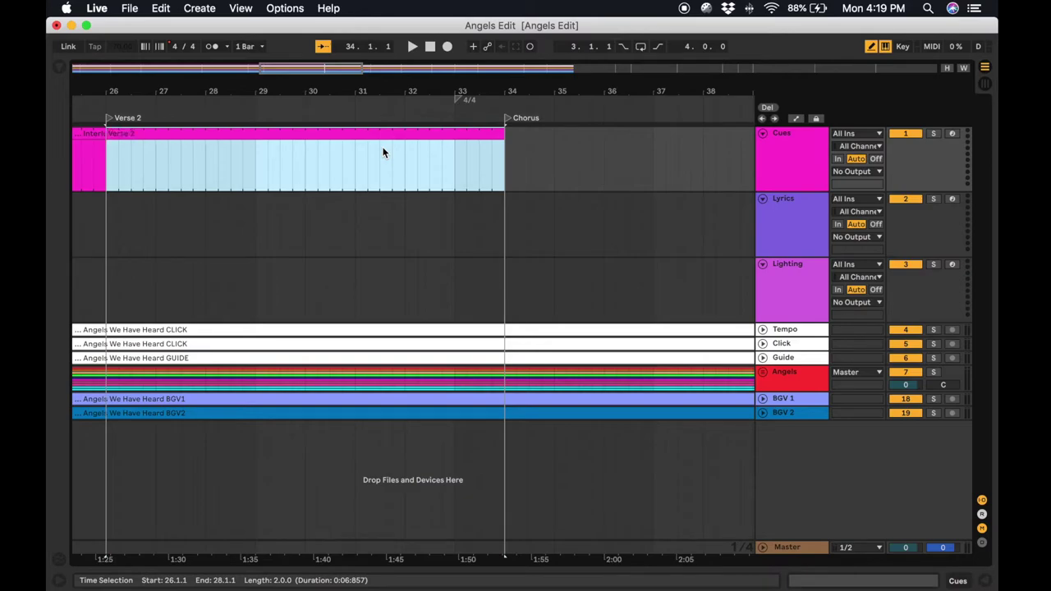
Paste a cue clip at the Chorus marker at bar 34 on the Cues track and name it Chorus 2.
left_click(511, 153)
left_click(505, 156)
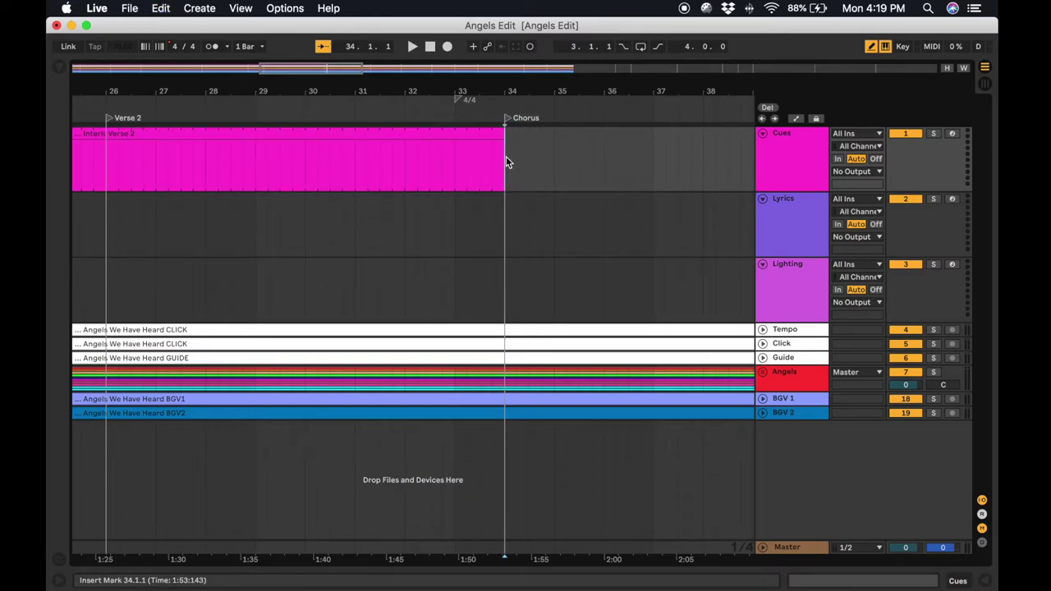
key("super+v")
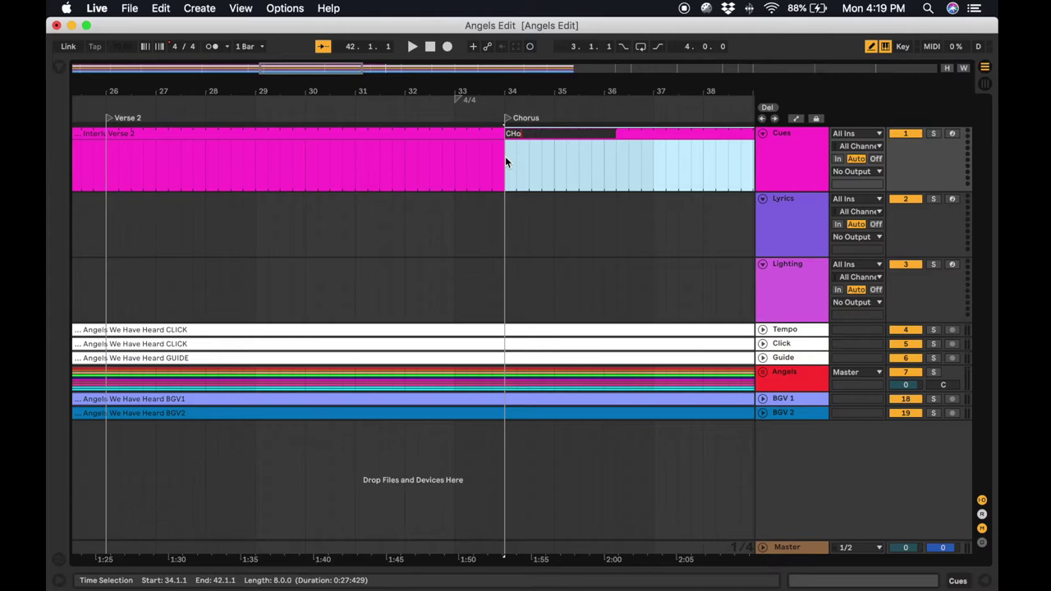
type("Chorus 2")
key("Return")
Split the Chorus 2 clip at bar 40, extend the second part to bar 48, and name it Interlude.
scroll(505, 156, "right", 10)
left_click(510, 156)
key("super+e")
left_click_drag(607, 133, 709, 132)
key("super+r")
type("nterlude")
Add cue clips named Down Chorus at bar 48 and All In at bar 51 on the Cues track.
scroll(735, 119, "right", 10)
left_click(154, 159)
key("super+v")
left_click(365, 161)
key("super+r")
type("Down Chorus")
key("super+r")
type("All IN")
scroll(695, 154, "right", 10)
key("Return")
Paste a cue clip at bar 54, name it Chorus Build 3, and extend it to the Outro marker at bar 60.
left_click(387, 150)
key("super+v")
key("super+r")
type("Chorus Bu")
scroll(387, 151, "left", 10)
left_click(1022, 65)
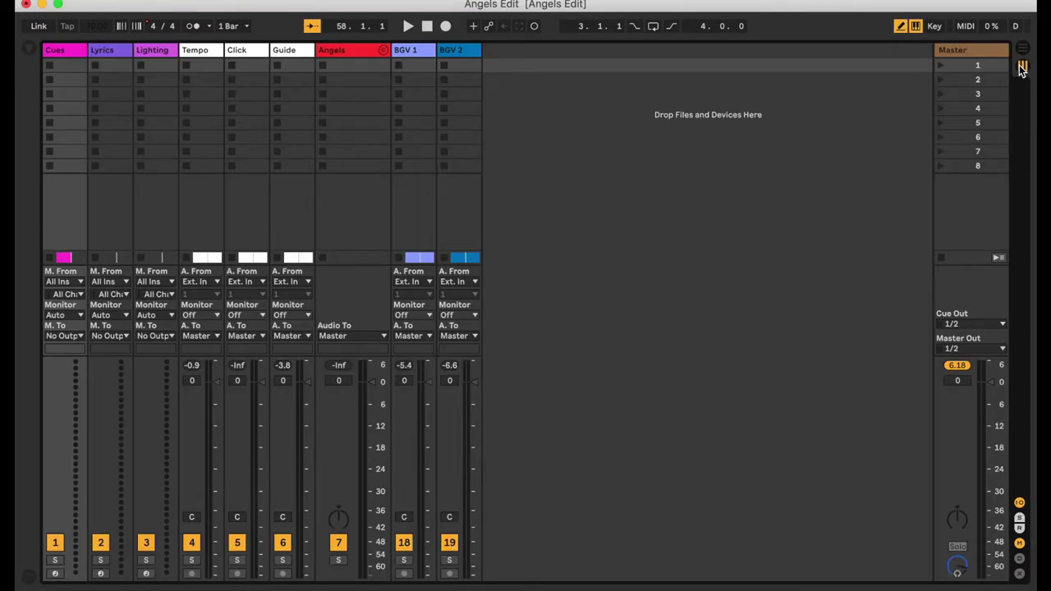
left_click(1024, 48)
scroll(612, 215, "right", 15)
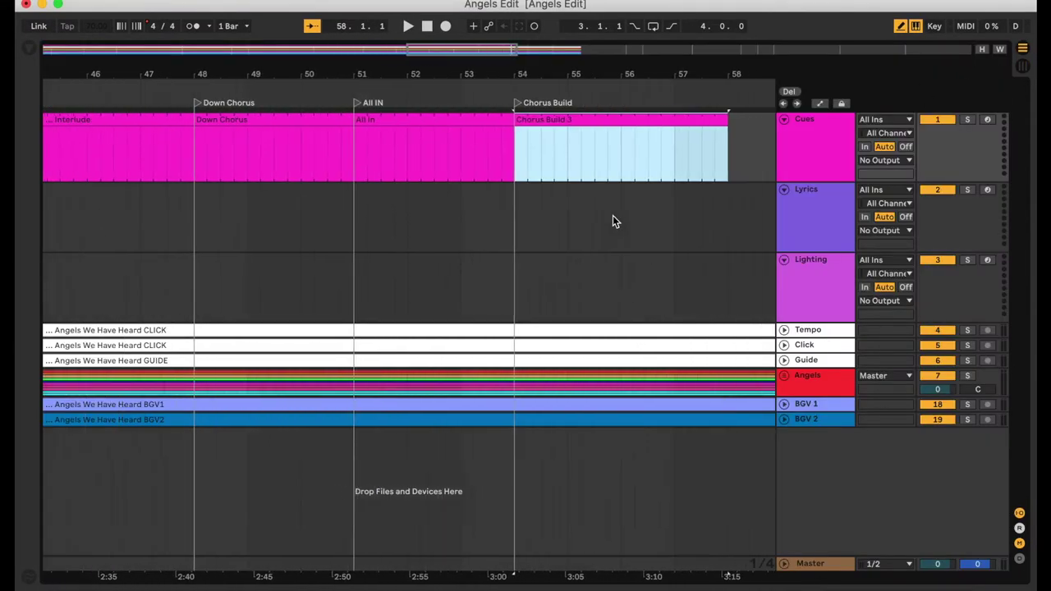
scroll(227, 157, "left", 5)
mouse_move(198, 121)
left_mouse_down()
mouse_move(336, 123)
mouse_move(312, 132)
left_mouse_up()
Add a cue clip named Outro from bar 60 to the End marker at bar 63, and collapse the Cues track.
left_click(312, 132)
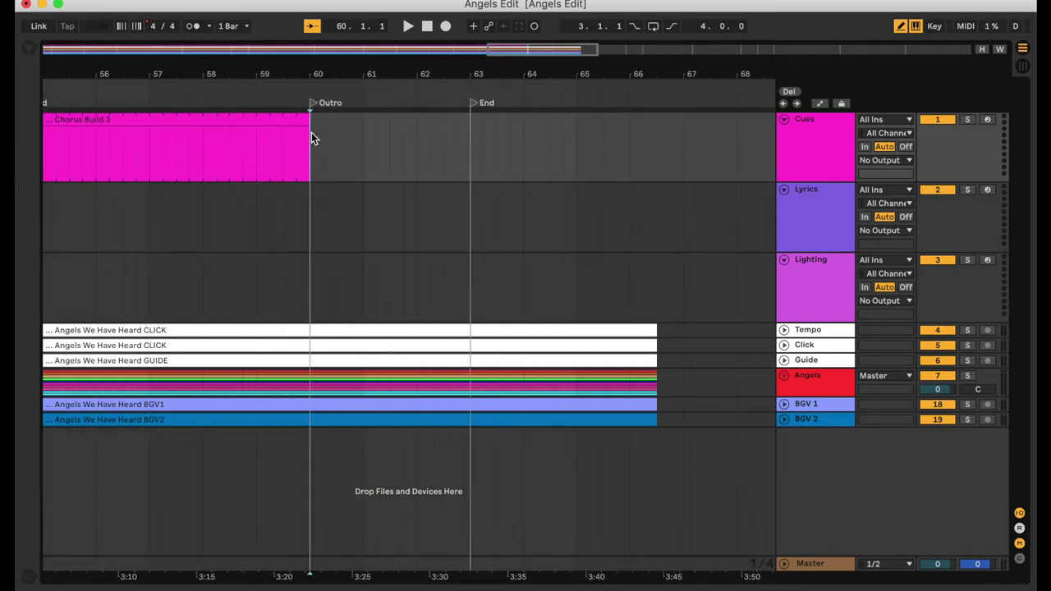
key("super+v")
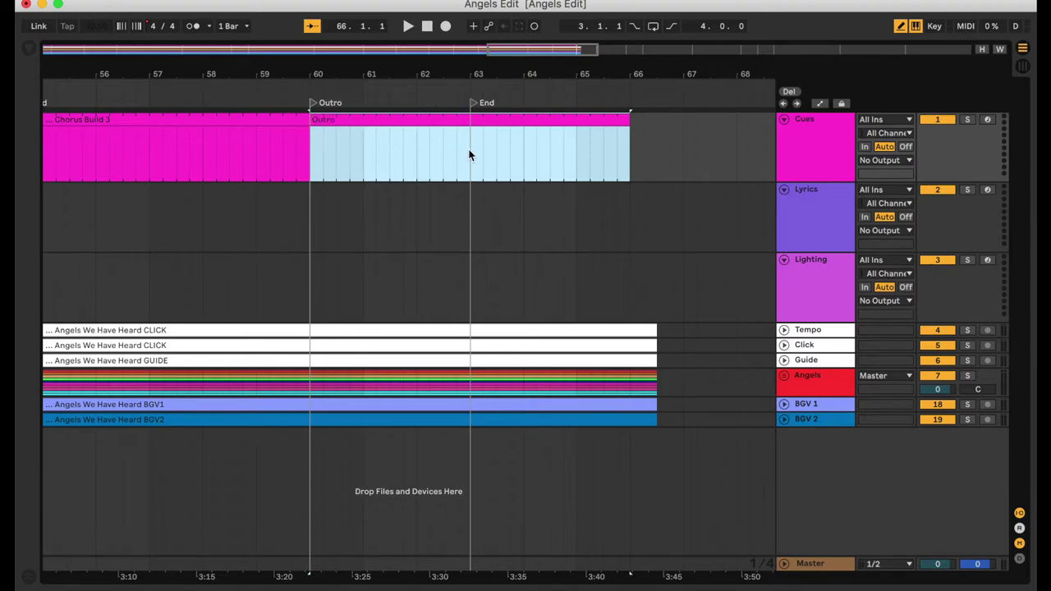
left_click(467, 155)
key("super+e")
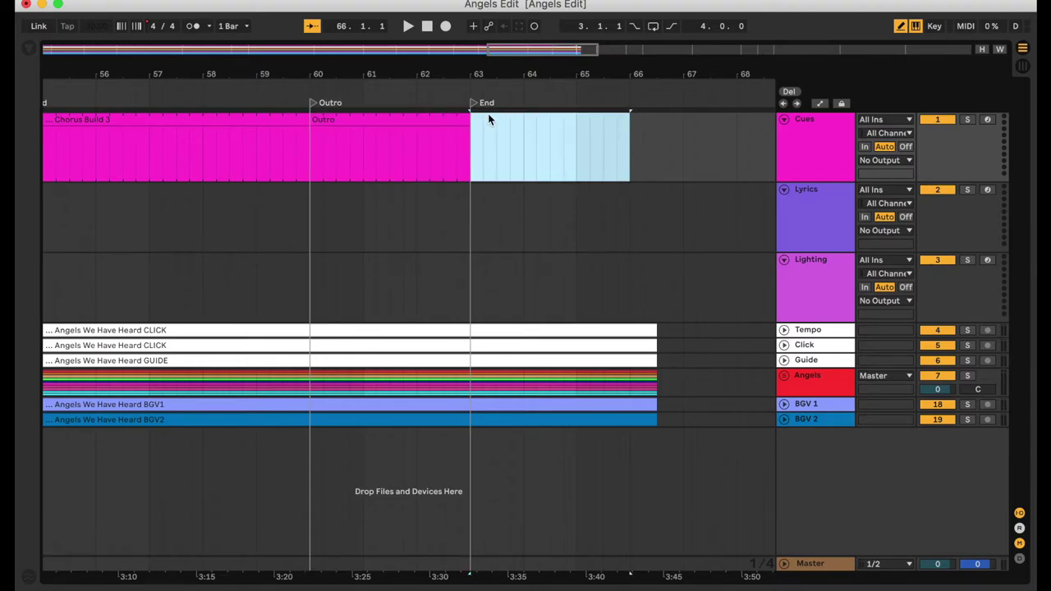
key("Delete")
left_click(783, 119)
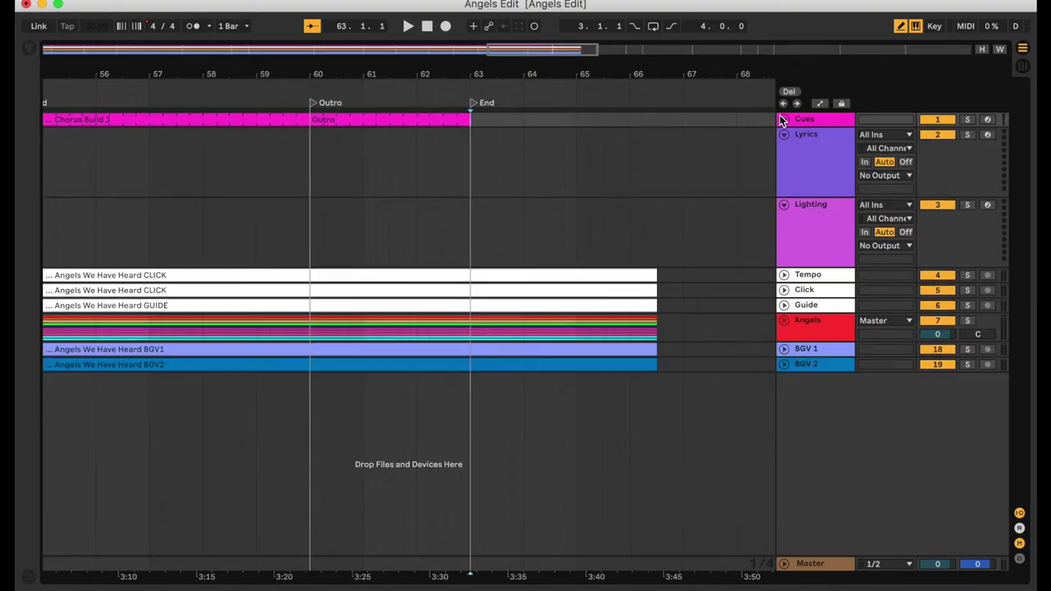
Play the arrangement briefly from the start and review the cue clips against the section markers along the timeline.
scroll(591, 161, "left", 15)
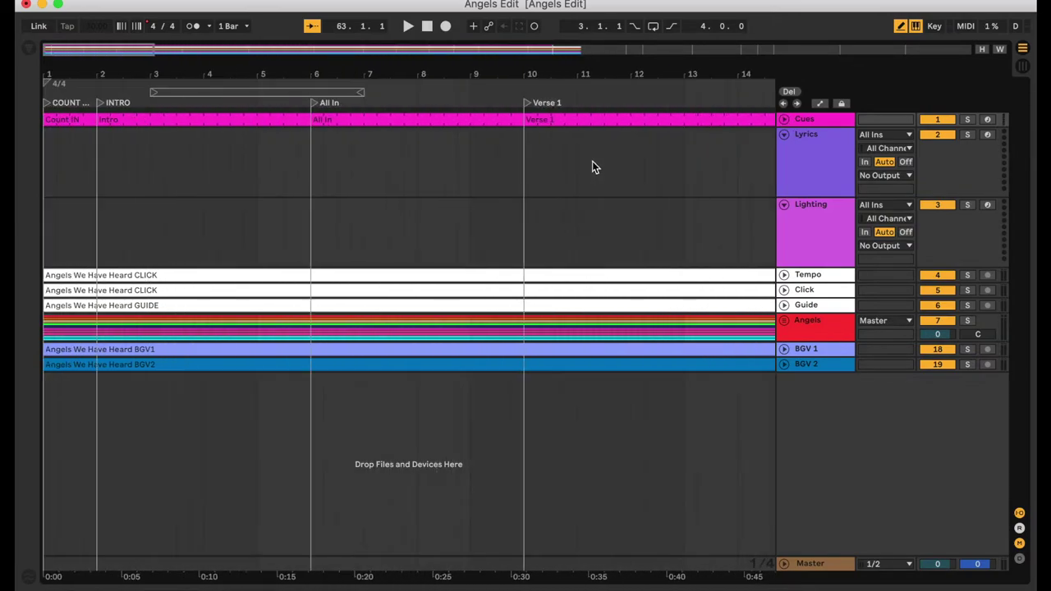
key("space")
double_click(431, 29)
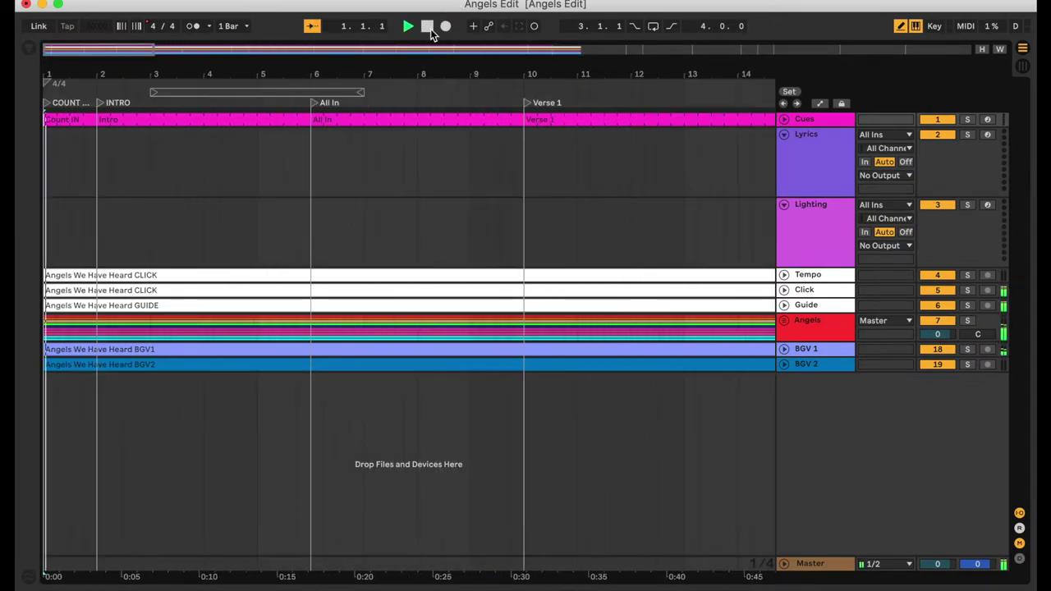
scroll(474, 189, "right", 3)
key("space")
scroll(475, 189, "right", 5)
scroll(474, 189, "right", 8)
scroll(528, 186, "right", 20)
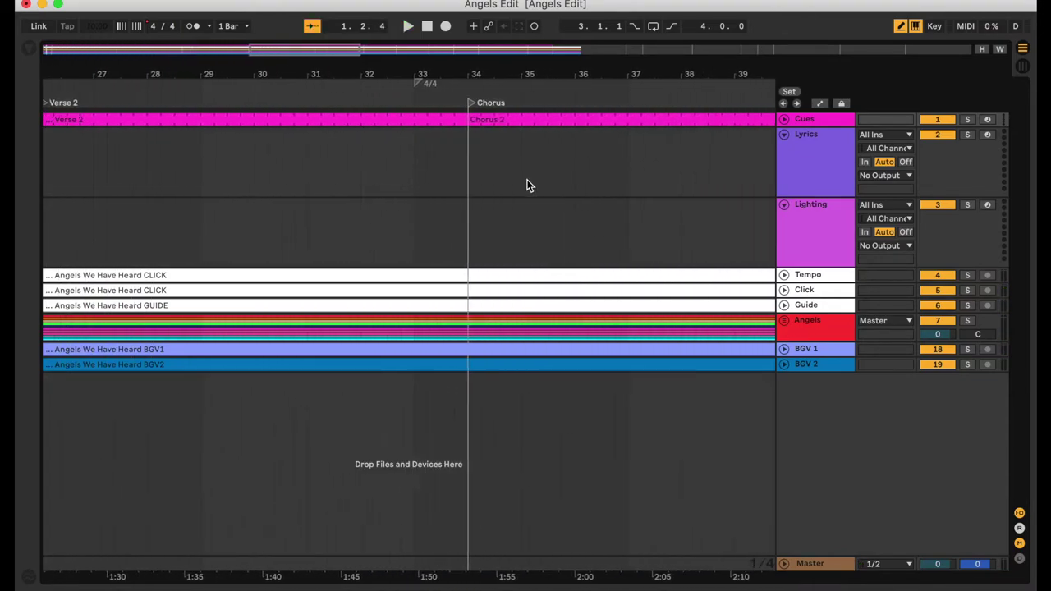
scroll(528, 185, "left", 6)
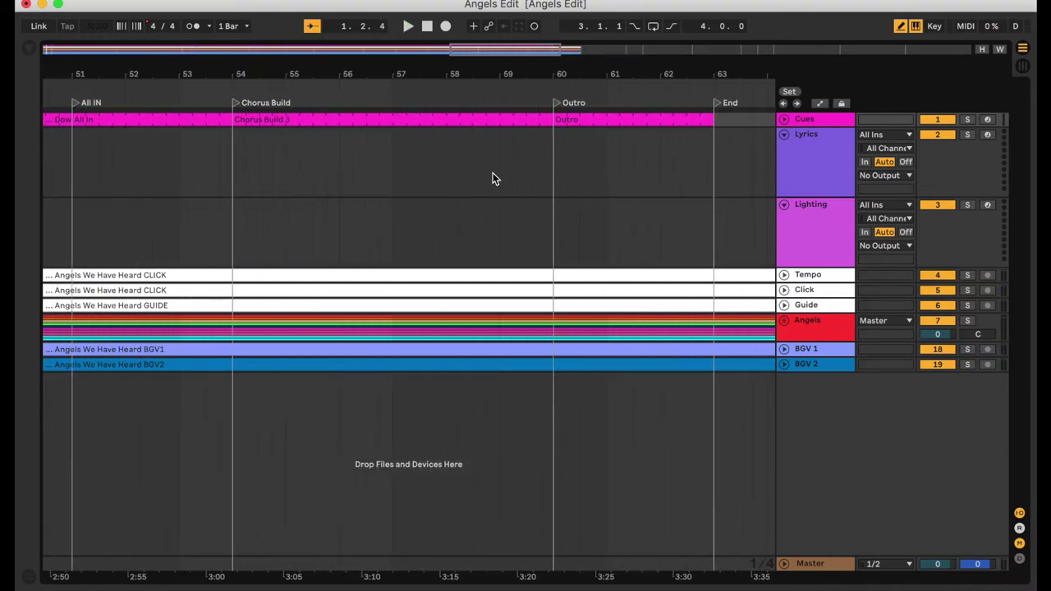
Audition the song from the Chorus Build 3 cue clip, then stop playback and return to the start.
left_click(467, 120)
key("space")
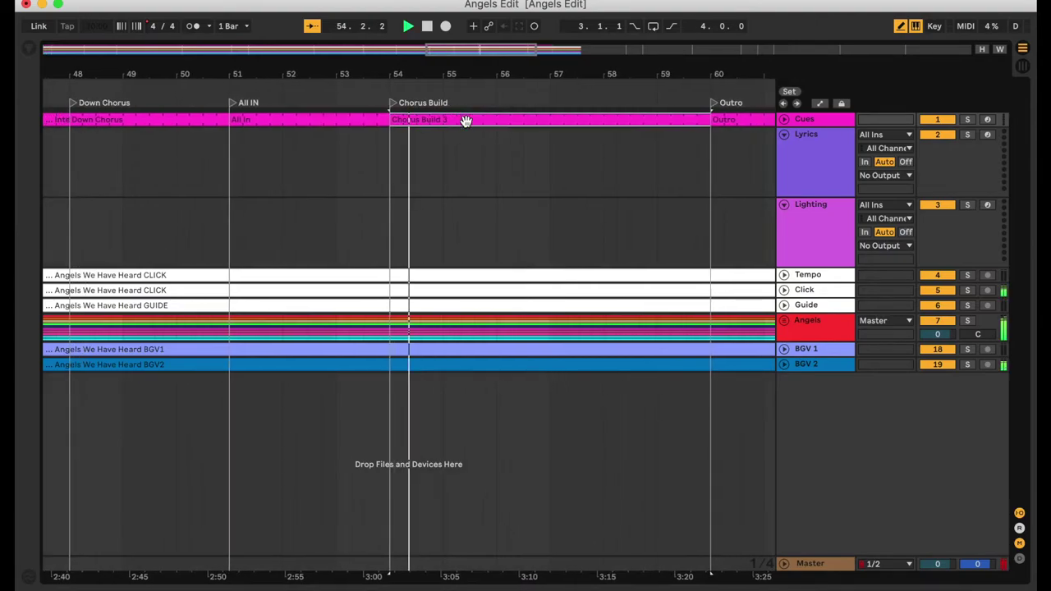
left_click(426, 25)
left_click(427, 25)
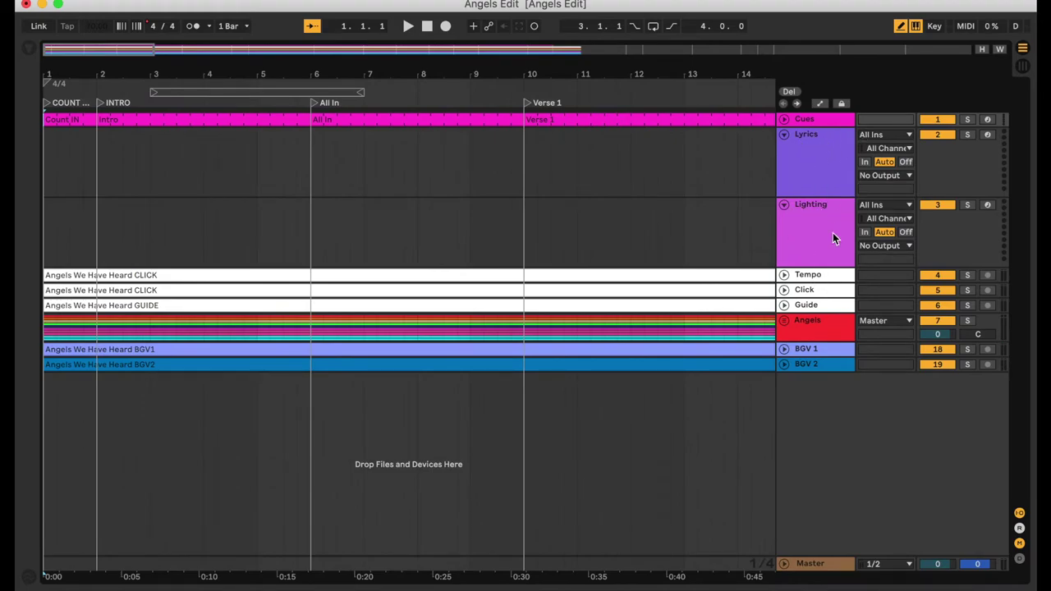
Collapse the Lighting and Lyrics tracks and expand the Angels group to show its instrument tracks.
left_click(784, 204)
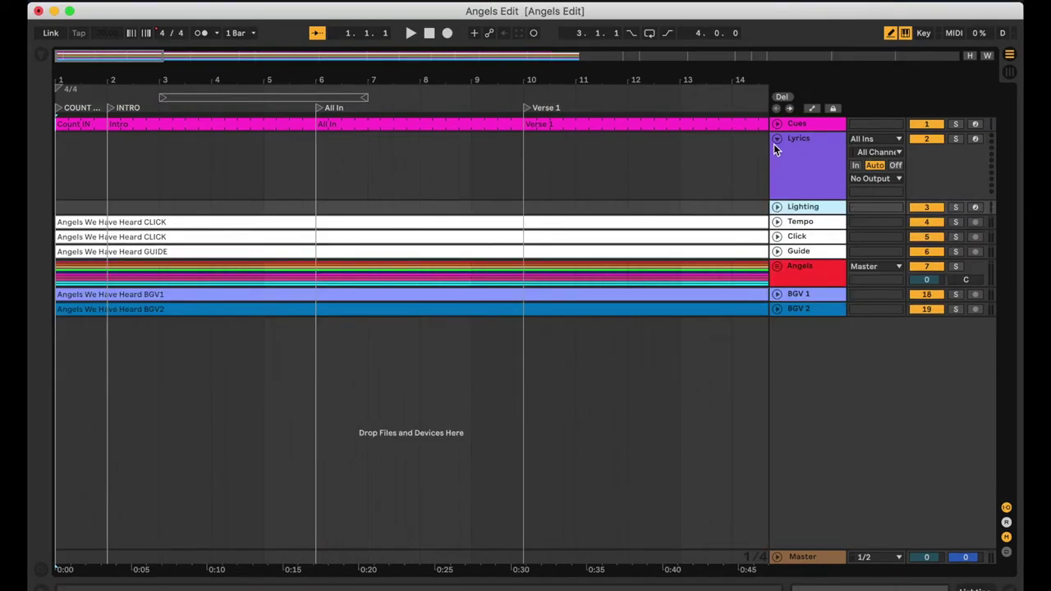
left_click(784, 136)
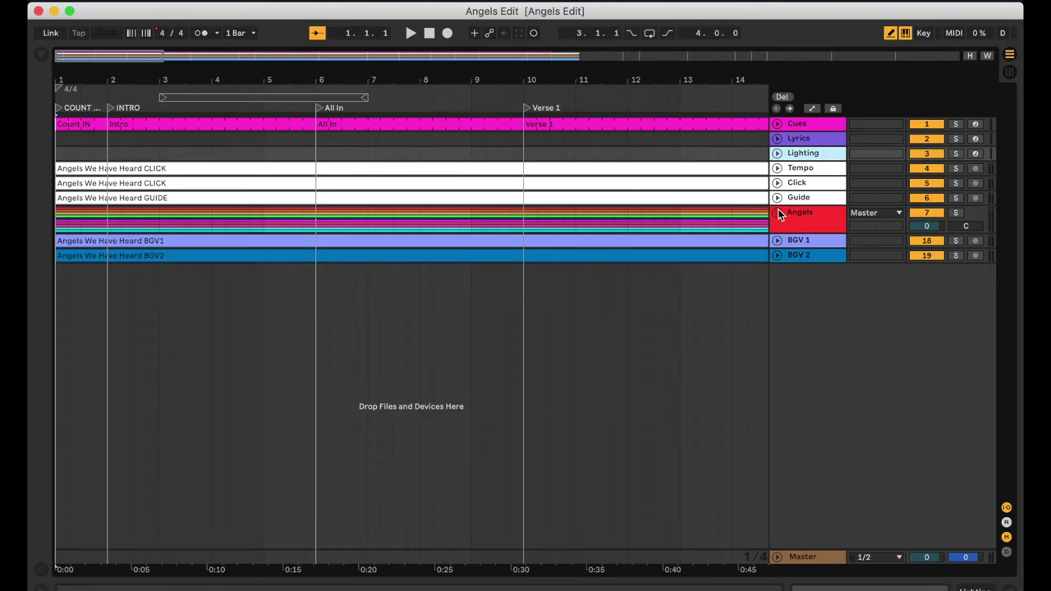
left_click(777, 213)
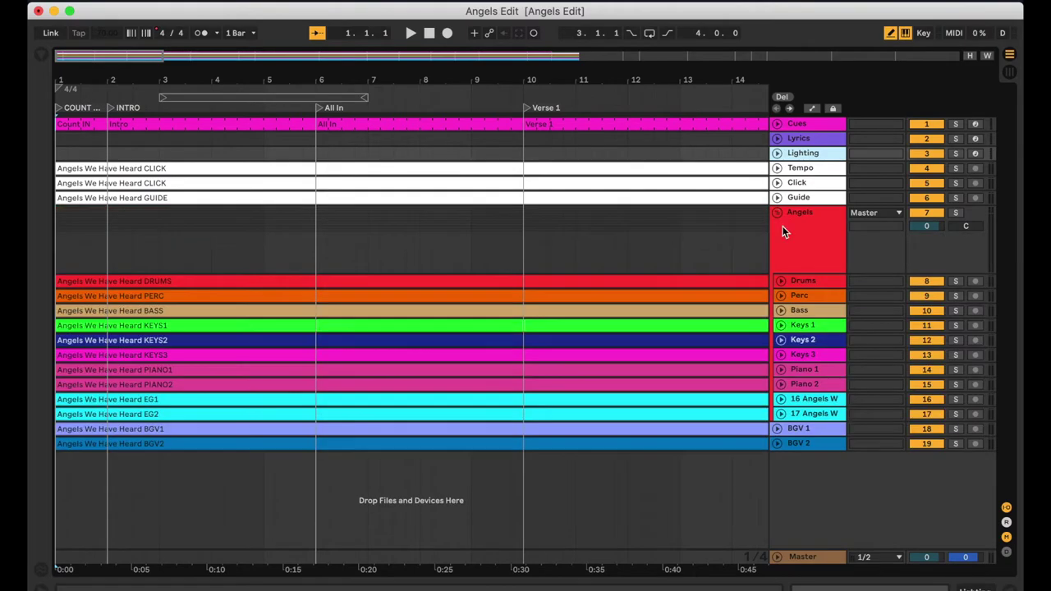
Select the audio clips on all tracks from Tempo to BGV 2 and turn on Warp for them.
left_click(752, 180)
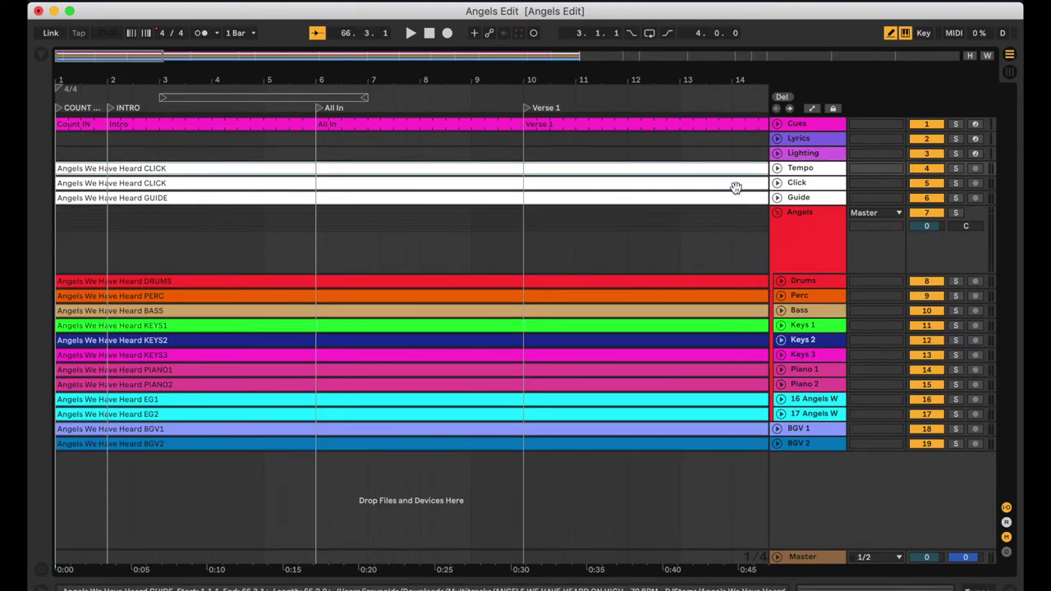
left_click(708, 441, "shift")
left_click(1009, 588)
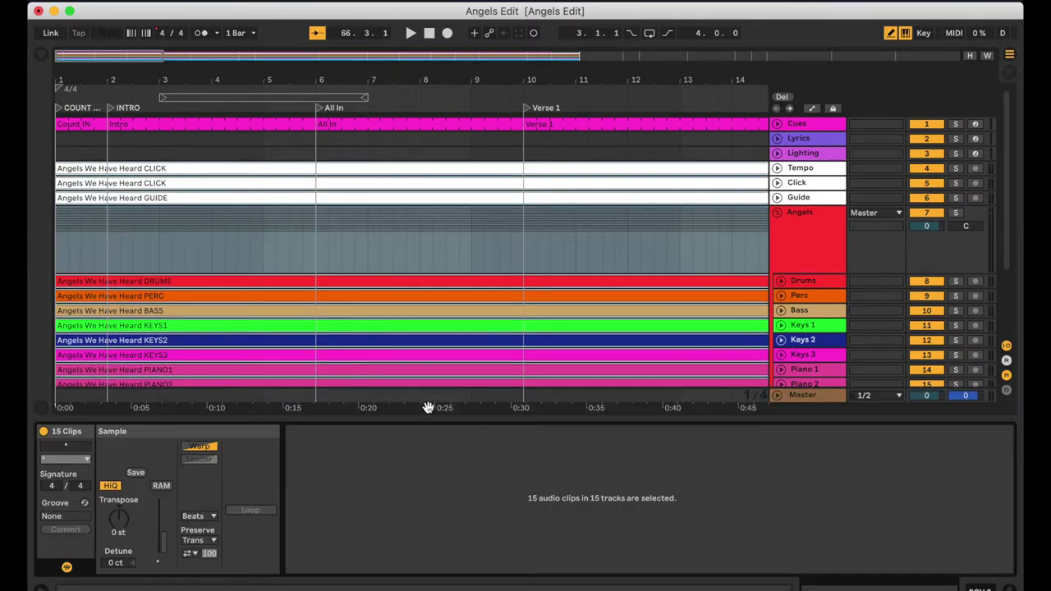
left_click(210, 446)
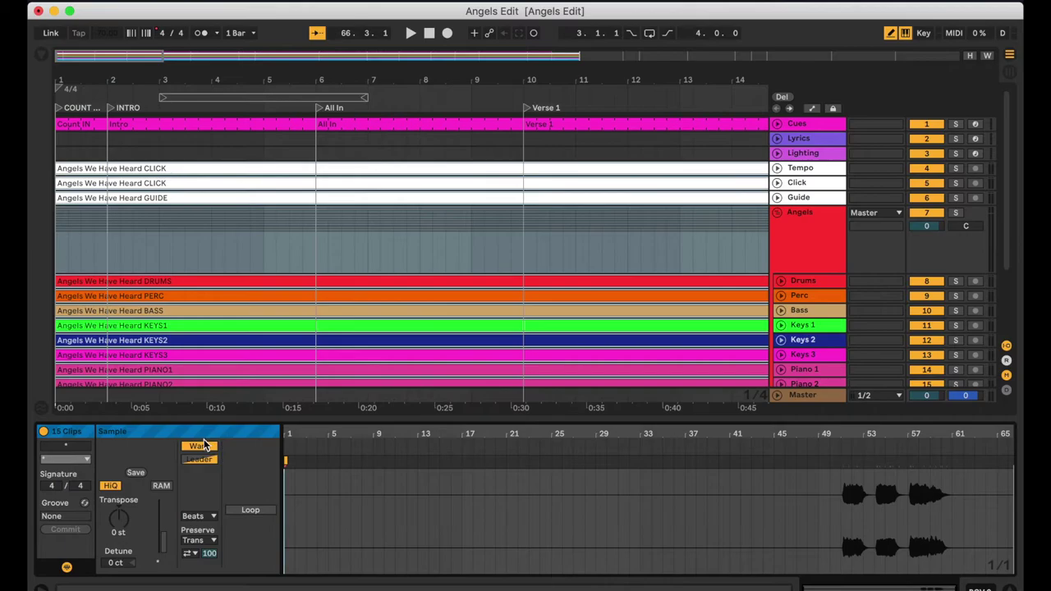
Check the leader/follower setting of the clips from Click to BGV 2 and of the Tempo clip, then hide the clip details.
left_click(449, 182)
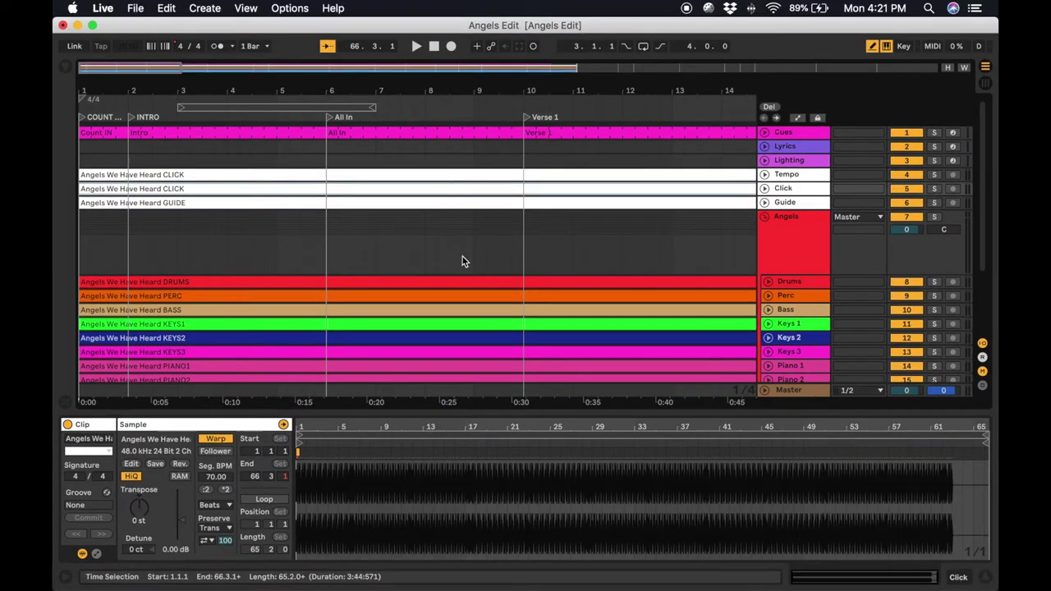
scroll(465, 261, "down", 3)
left_click(488, 341, "shift")
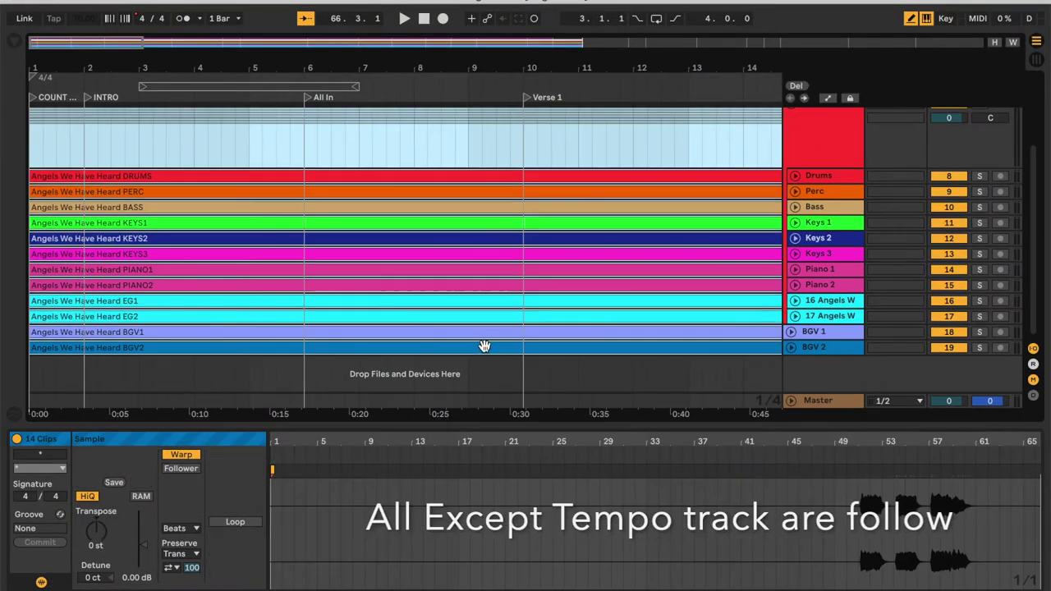
scroll(484, 346, "up", 3)
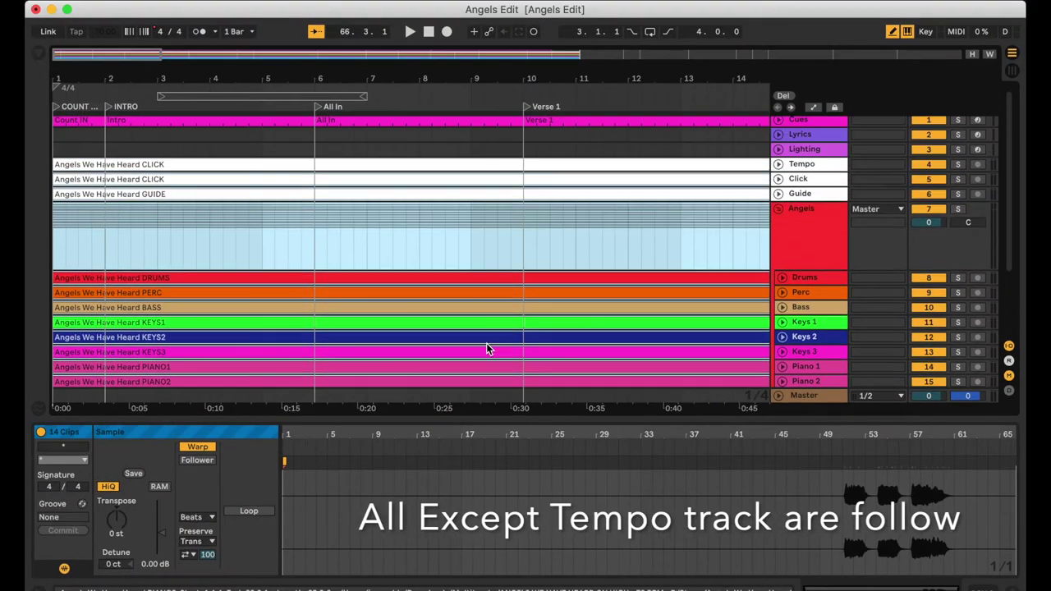
left_click(488, 167)
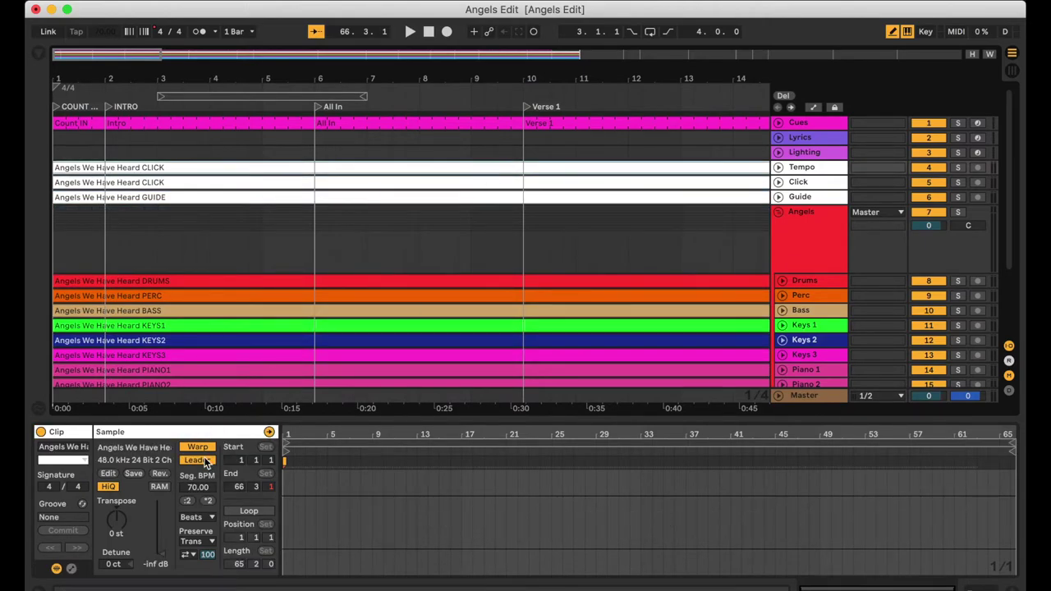
left_click(1023, 586)
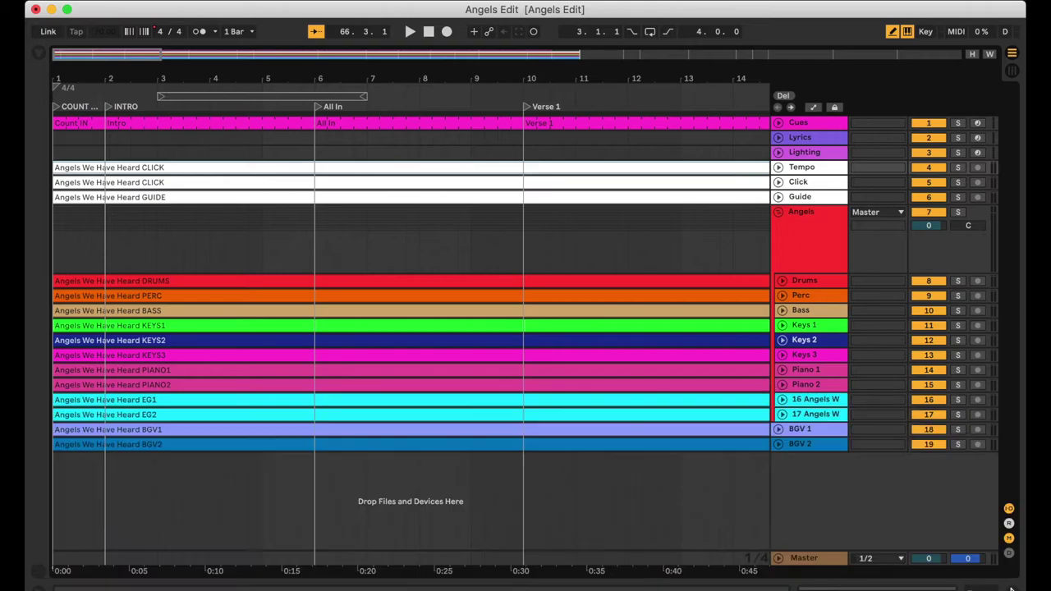
Route the output of the Click and Guide tracks to Ext. Out 1/2, then collapse both tracks.
left_click(784, 217)
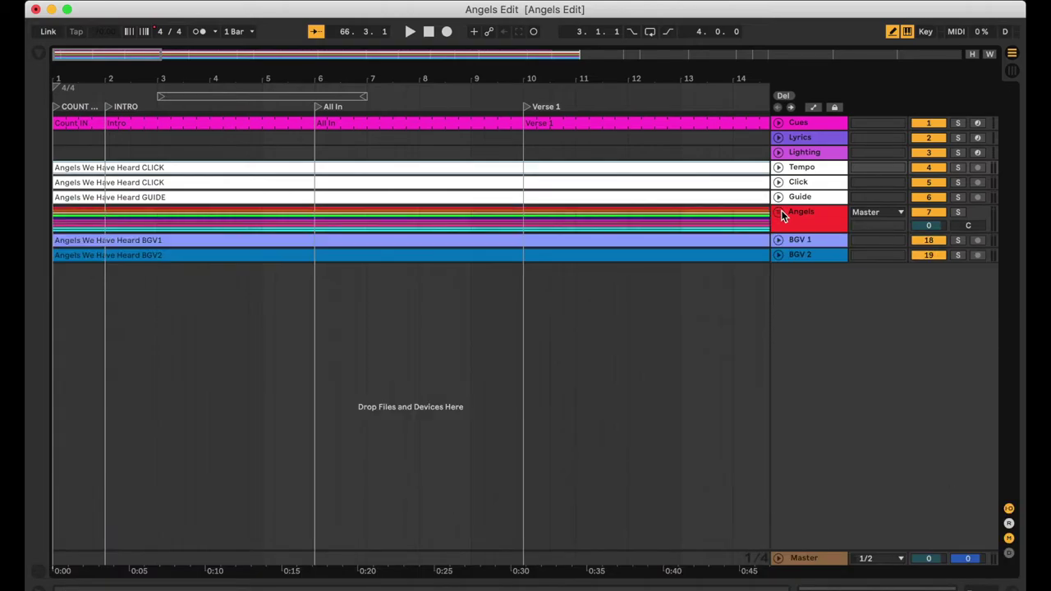
left_click(783, 217)
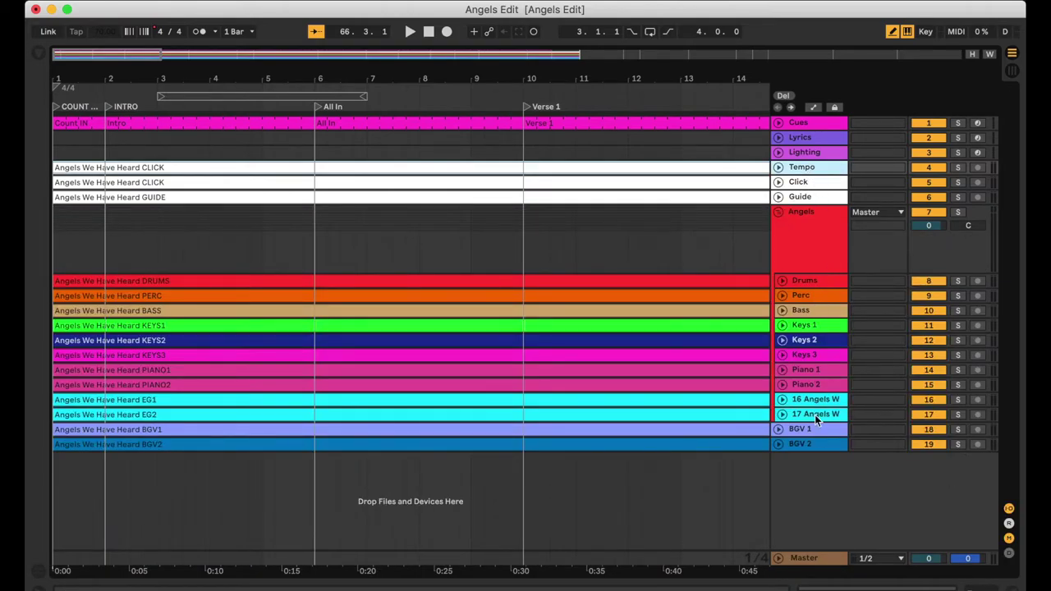
left_click(799, 182)
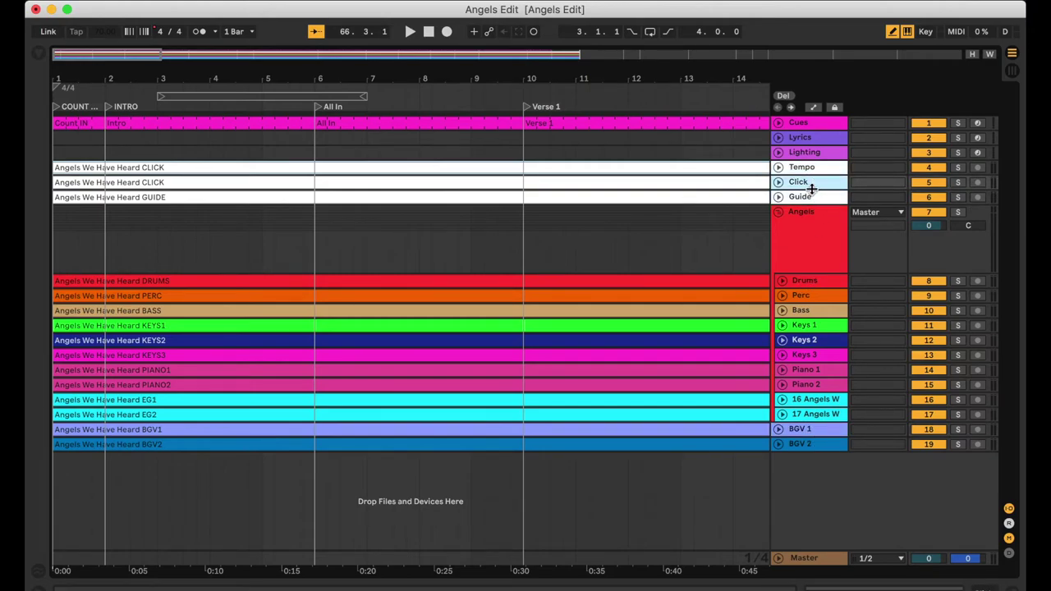
left_click(807, 198, "shift")
left_click(778, 197)
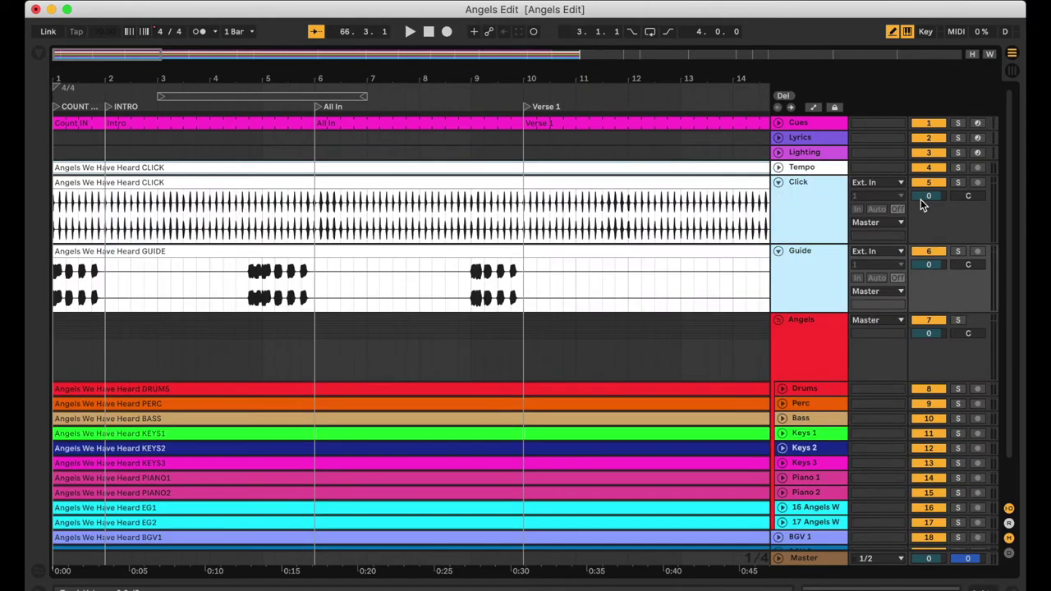
left_click(882, 221)
left_click(881, 235)
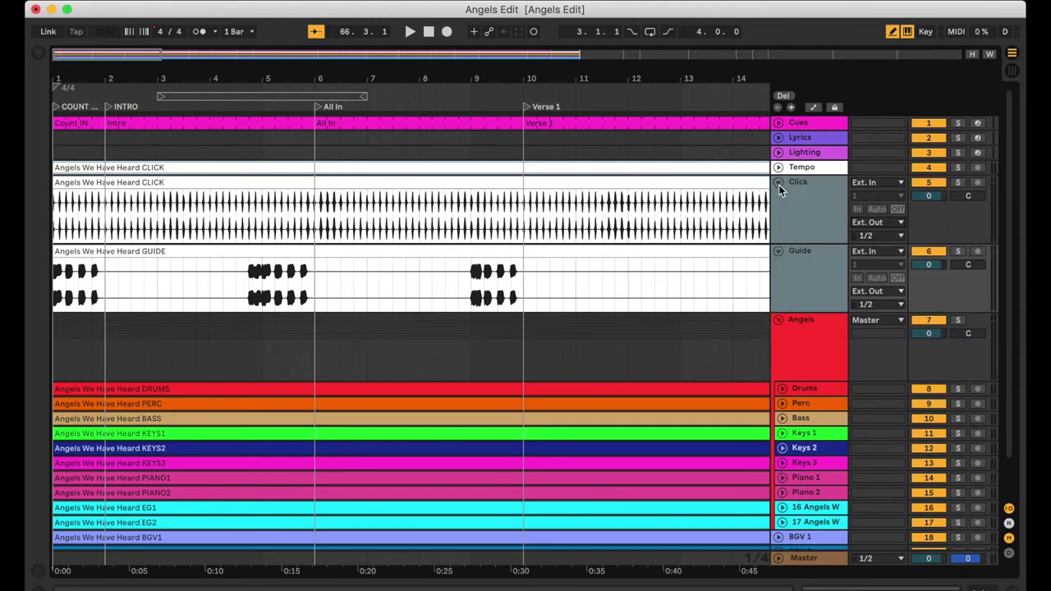
left_click(779, 183)
Select and expand the Angels group's tracks from Drums to 17 Angels W and route their output to Ext. Out 1/2.
left_click(819, 285)
left_click(806, 443, "shift")
left_click(783, 415)
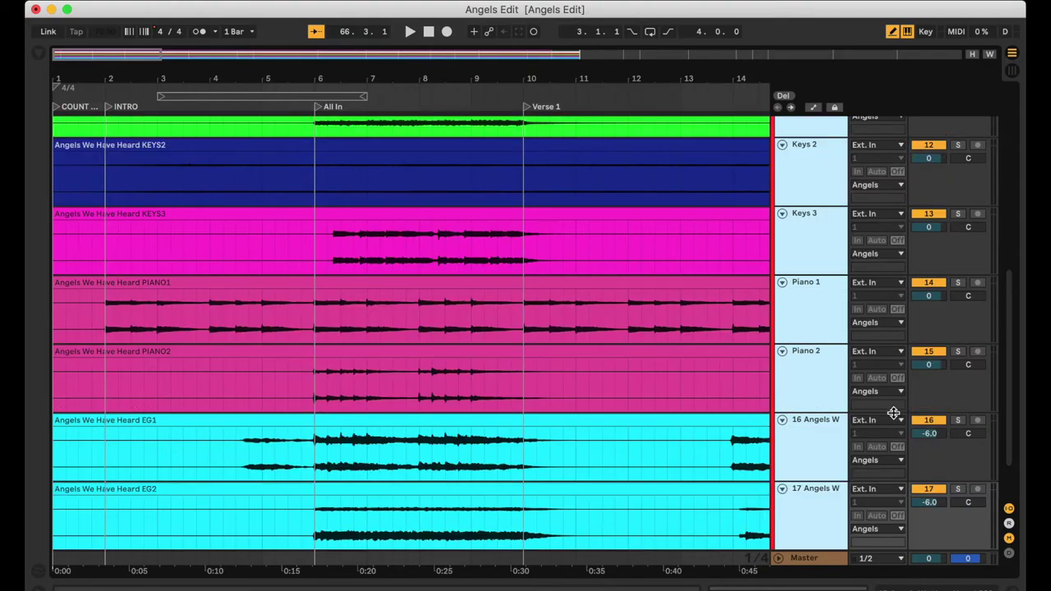
left_click(882, 392)
left_click(924, 159)
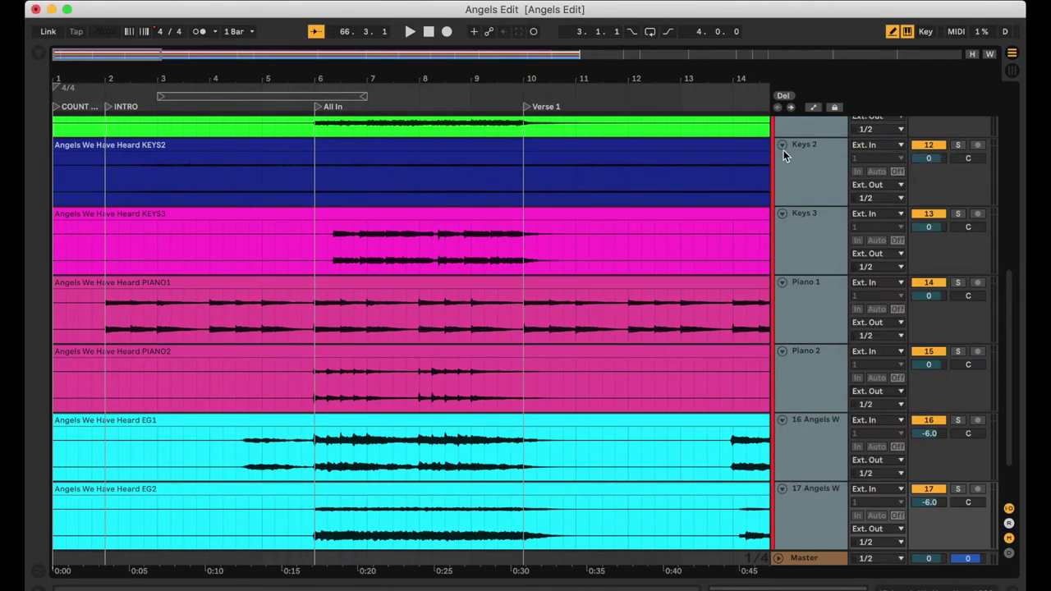
Reselect the Angels group's tracks from Drums to 17 Angels W and collapse them all.
left_click(778, 148)
left_click(780, 145)
scroll(792, 246, "up", 8)
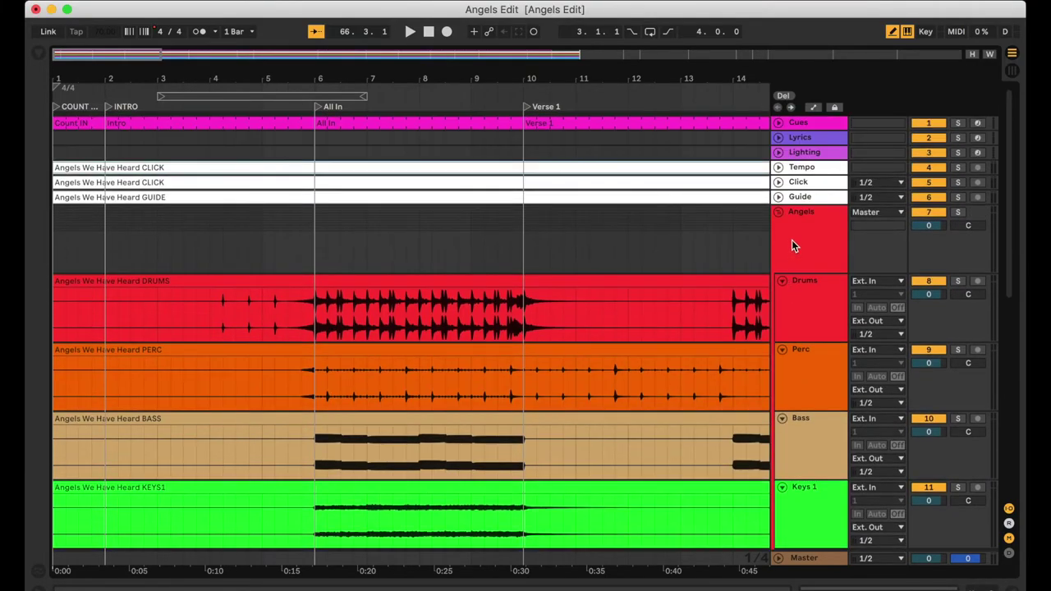
left_click(806, 307)
scroll(807, 311, "down", 8)
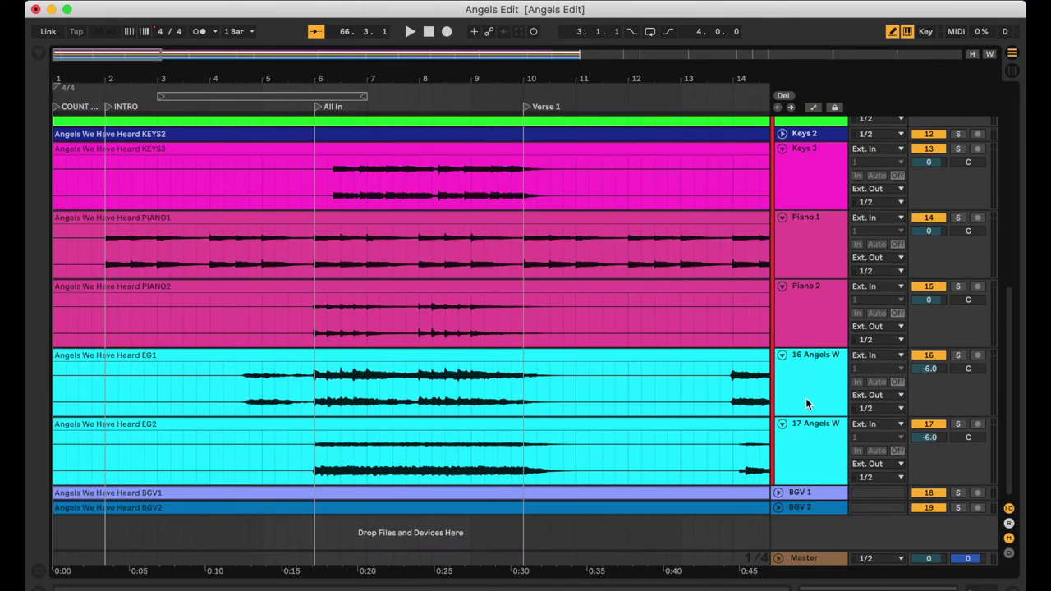
left_click(813, 437, "shift")
left_click(781, 355)
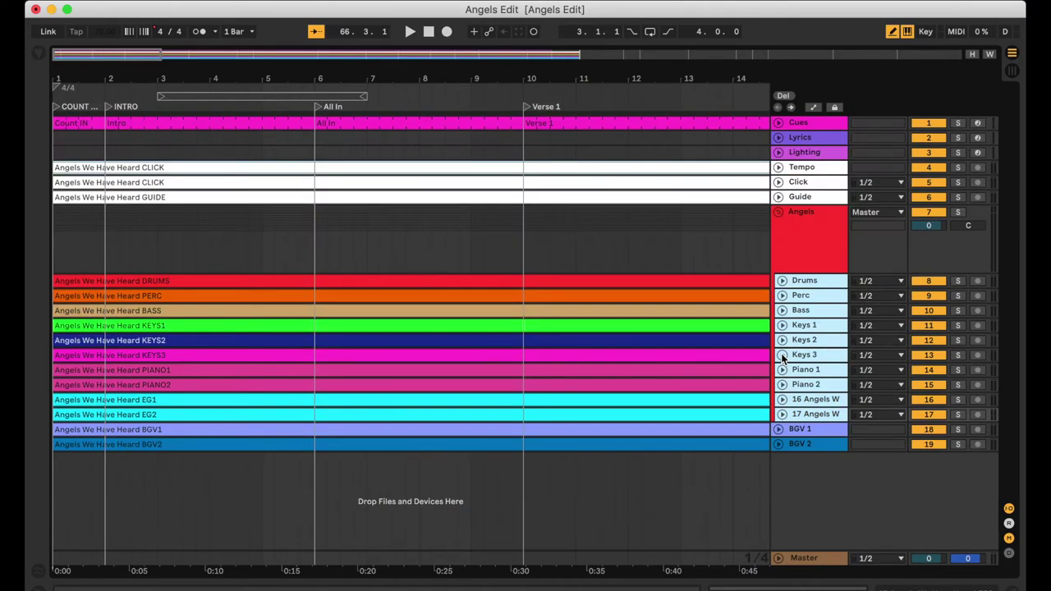
Route the output of the BGV 1 and BGV 2 tracks to Ext. Out 1/2 and collapse both tracks.
left_click(790, 430)
left_click(804, 445, "shift")
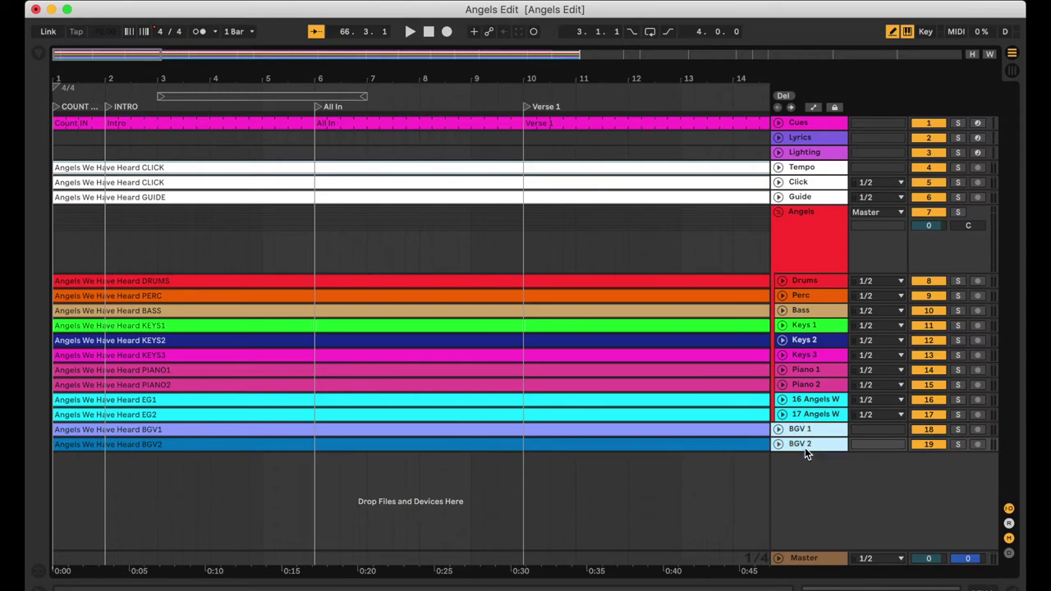
left_click(778, 444)
left_click(898, 458)
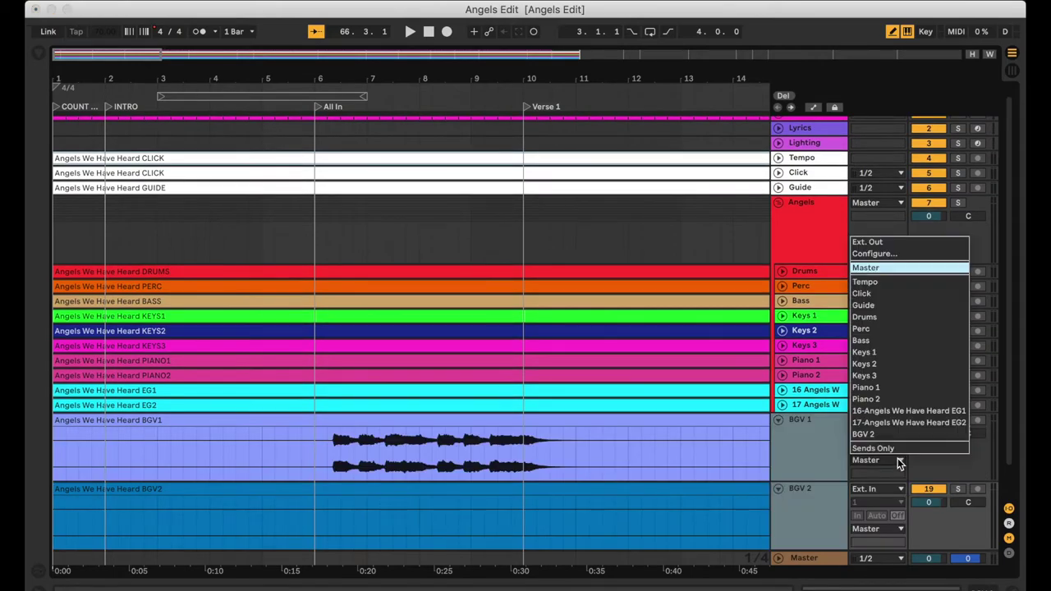
left_click(912, 240)
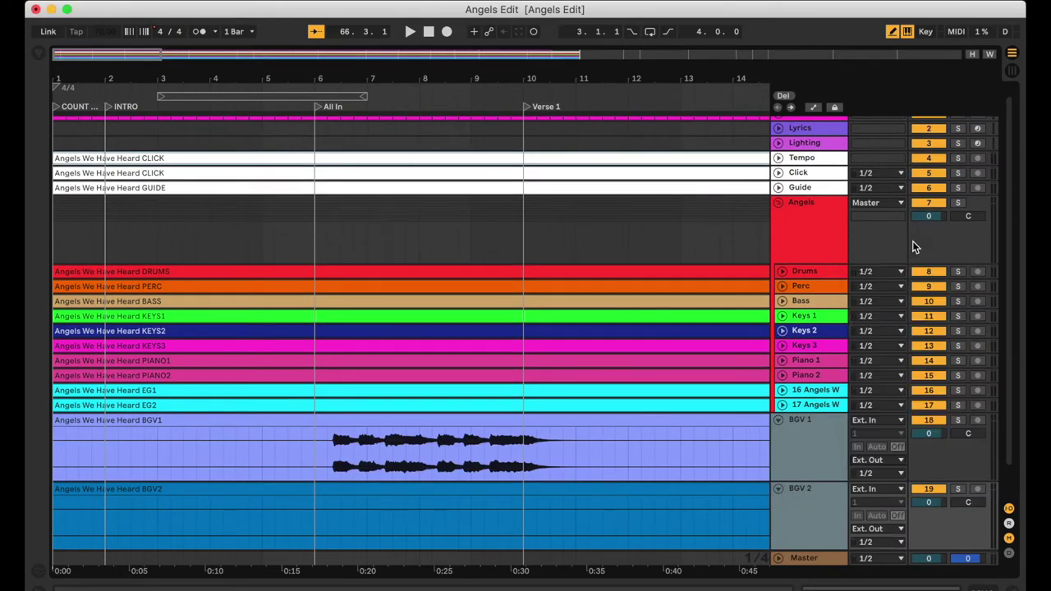
left_click(777, 418)
Go through the tracks from Click and Guide down to BGV 2 to review their output assignments.
left_click(824, 182)
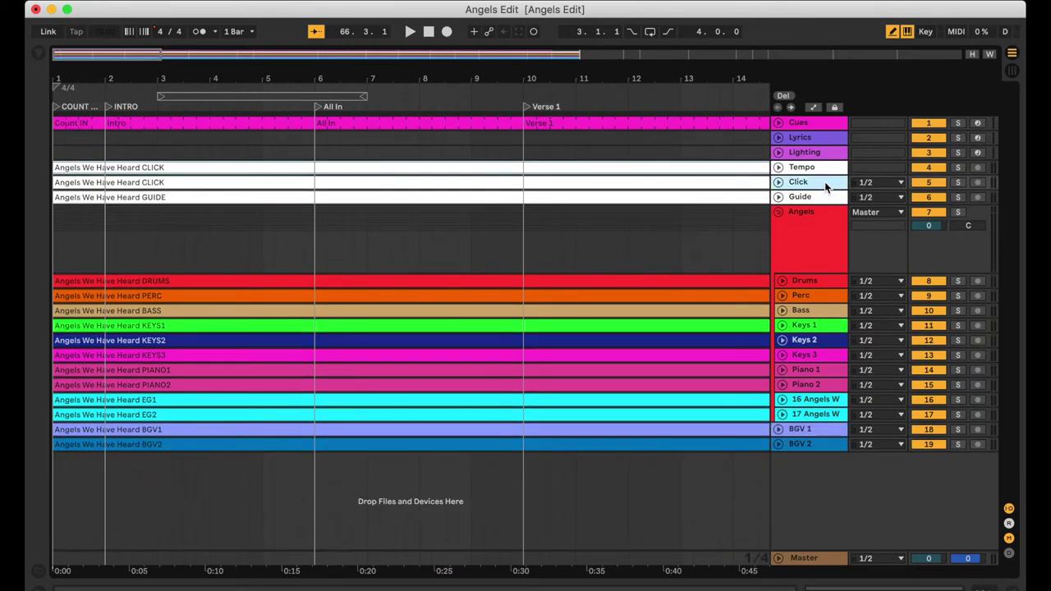
left_click(824, 197, "shift")
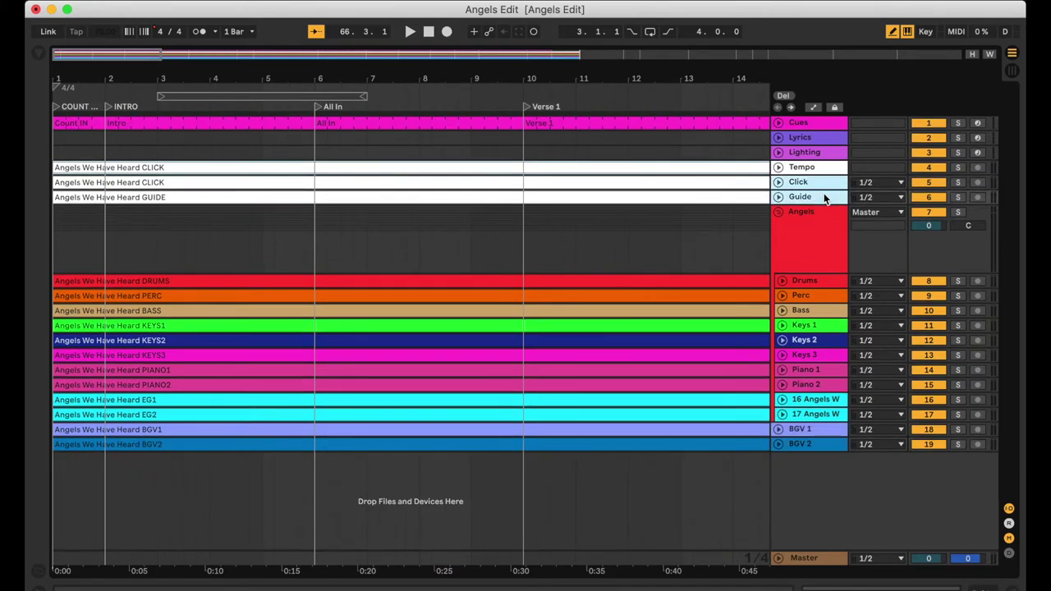
left_click(818, 281)
left_click(817, 297)
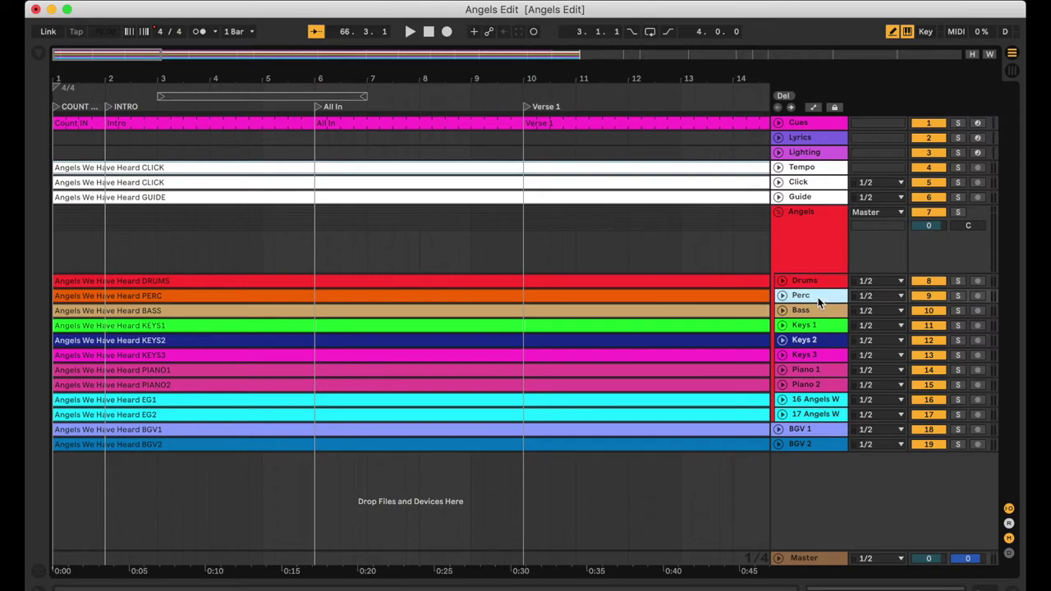
left_click(819, 310)
left_click(819, 326)
left_click(819, 340)
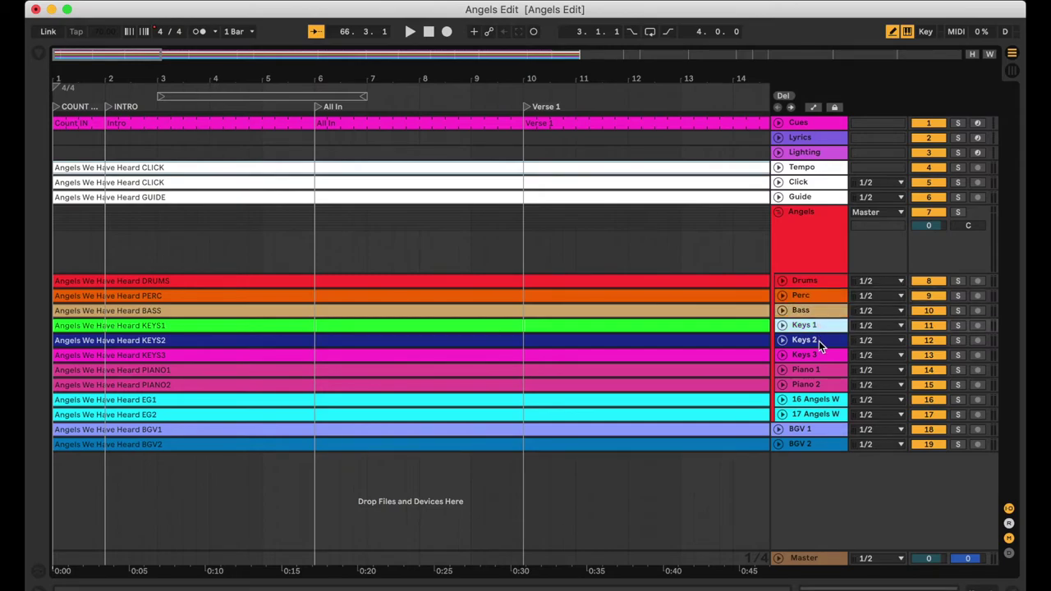
left_click(819, 354)
left_click(817, 369)
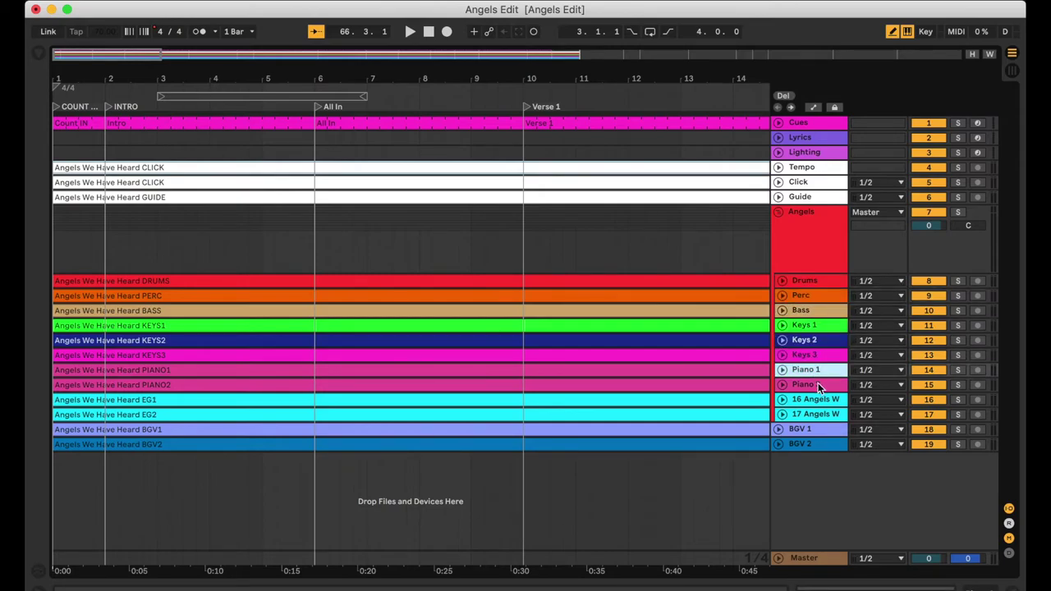
left_click(818, 384)
left_click(823, 401)
left_click(821, 414)
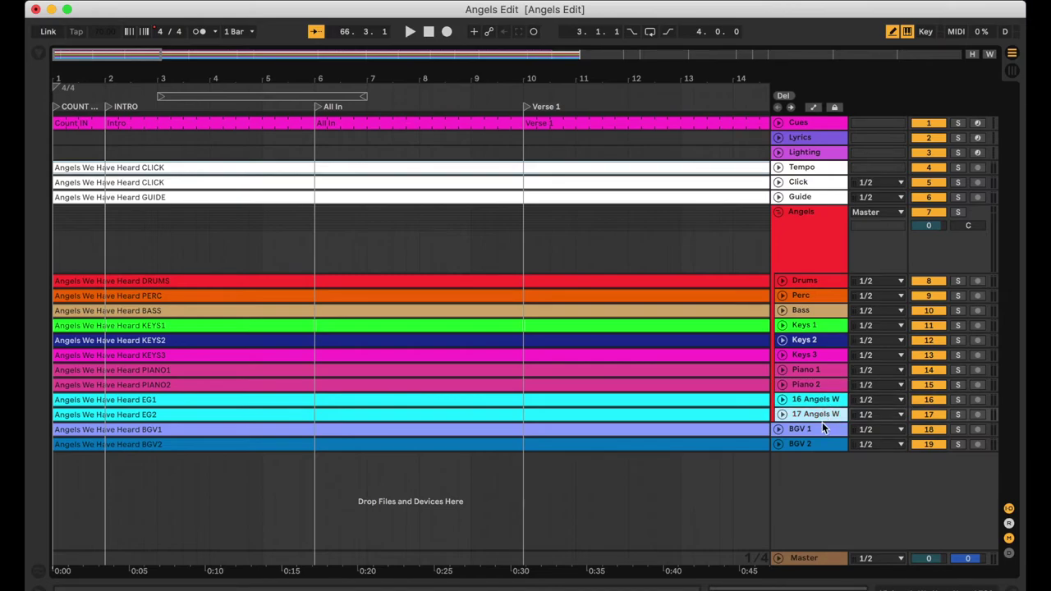
left_click(822, 428)
left_click(824, 444)
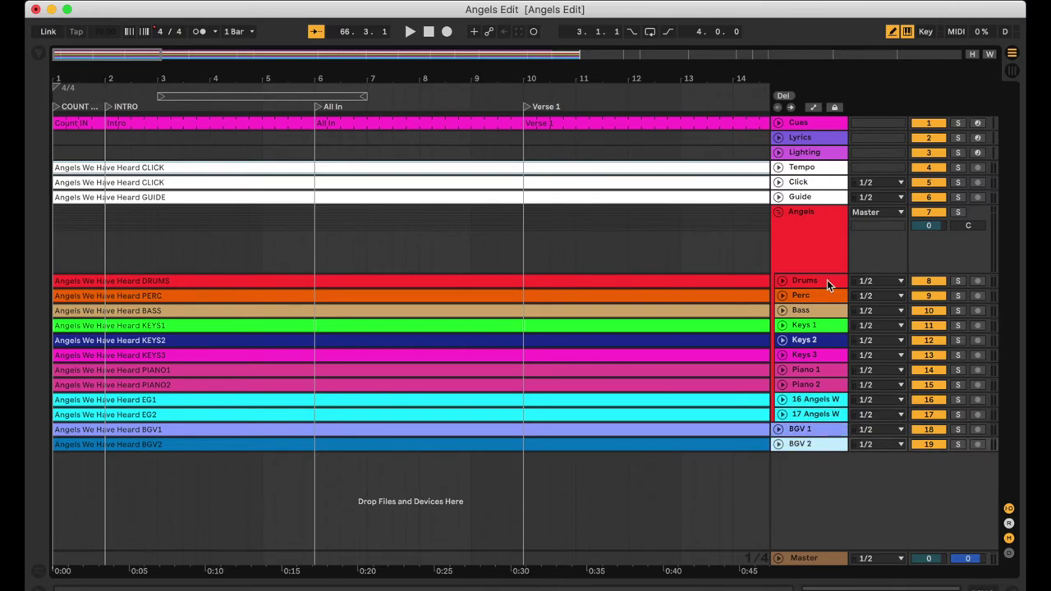
Collapse the Angels group and create a new Live Set.
left_click(779, 212)
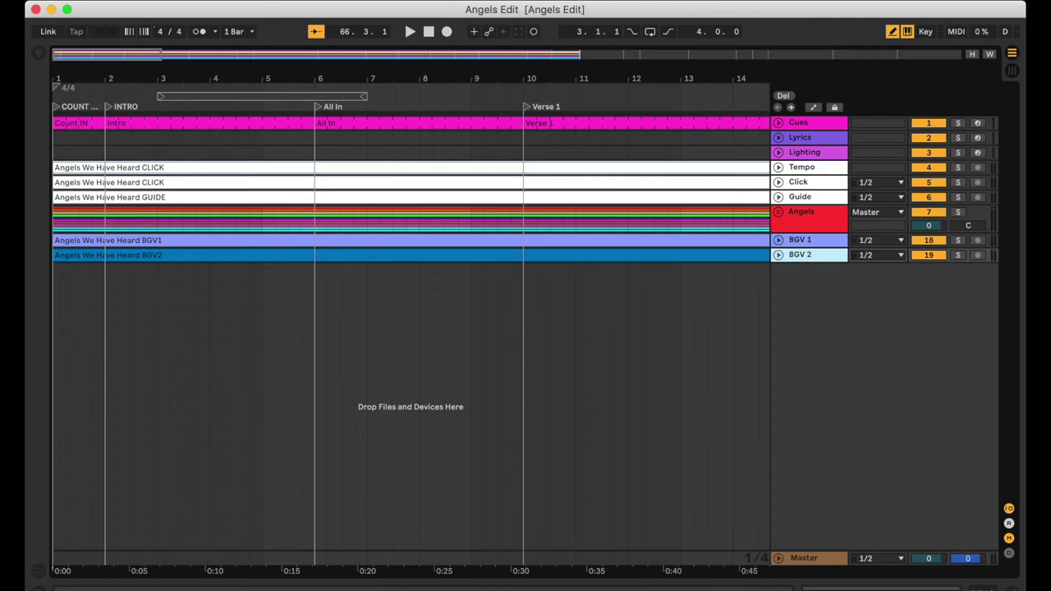
left_click(107, 0)
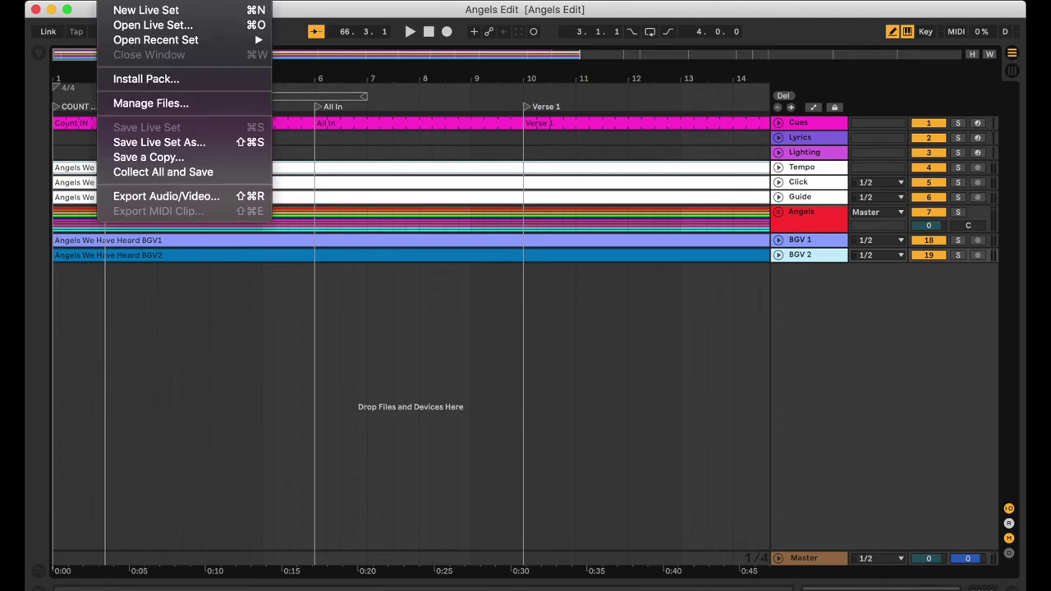
left_click(167, 8)
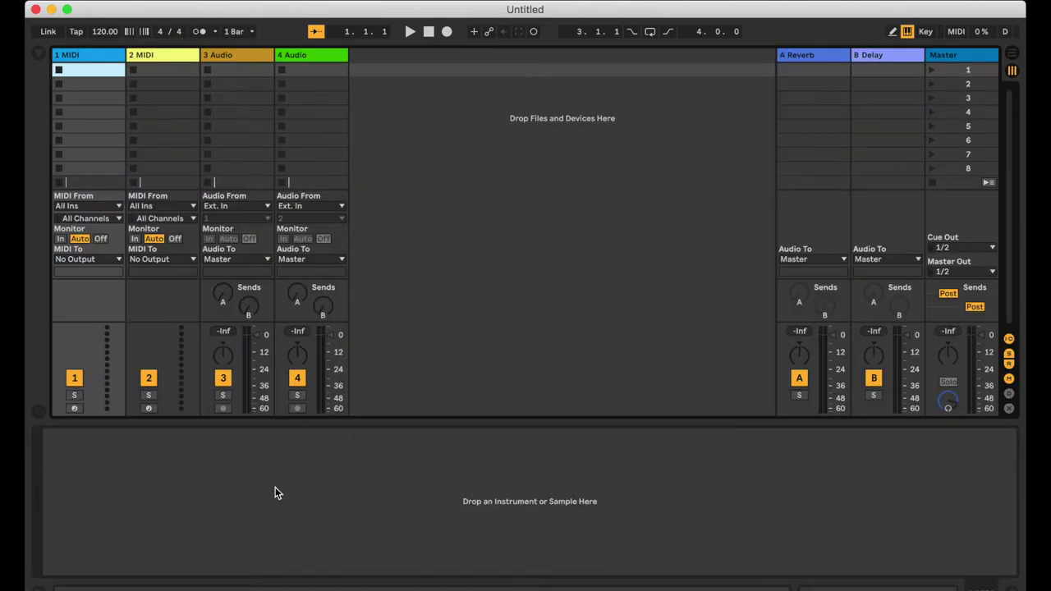
Show the Arrangement View and delete the default tracks 2 MIDI, 3 Audio and 4 Audio.
left_click(1012, 54)
left_click(833, 134)
scroll(794, 326, "down", 2)
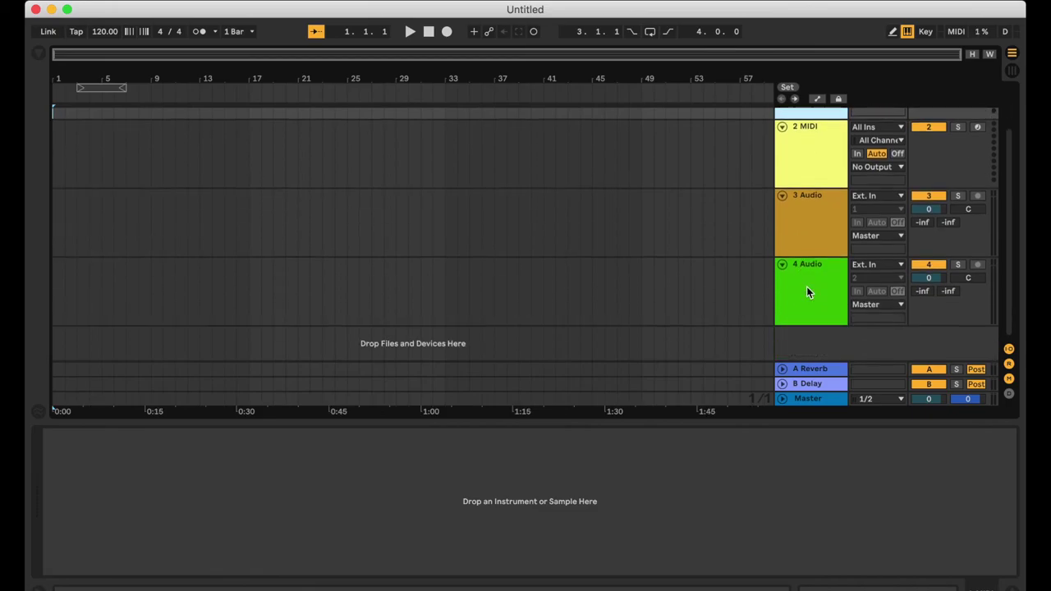
left_click(806, 286, "shift")
key("Delete")
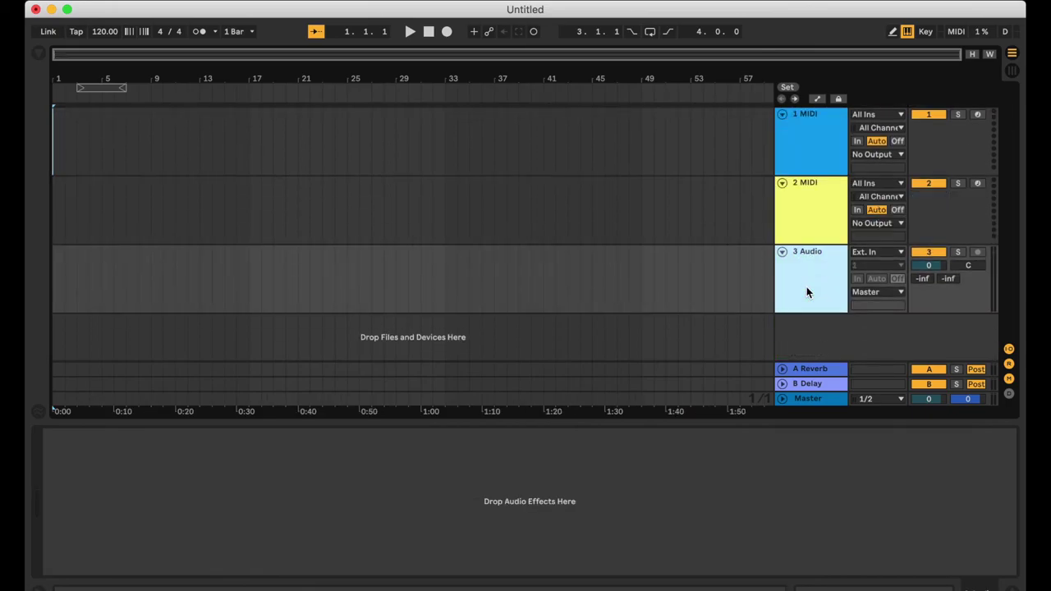
Delete the Reverb and Delay return tracks and hide the detail view.
left_click(820, 370)
key("Delete")
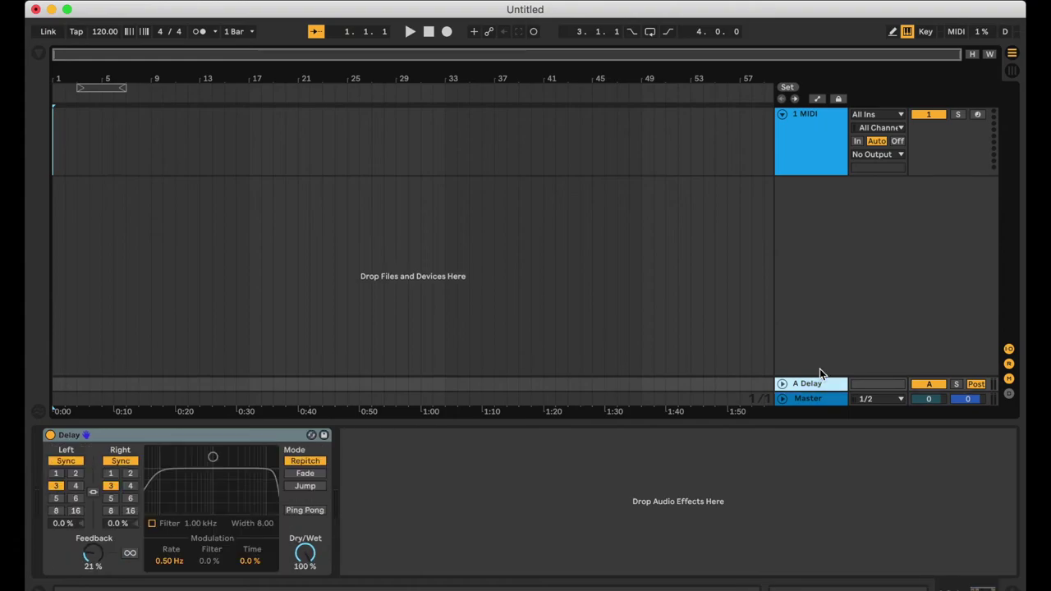
key("Delete")
key("super+alt+l")
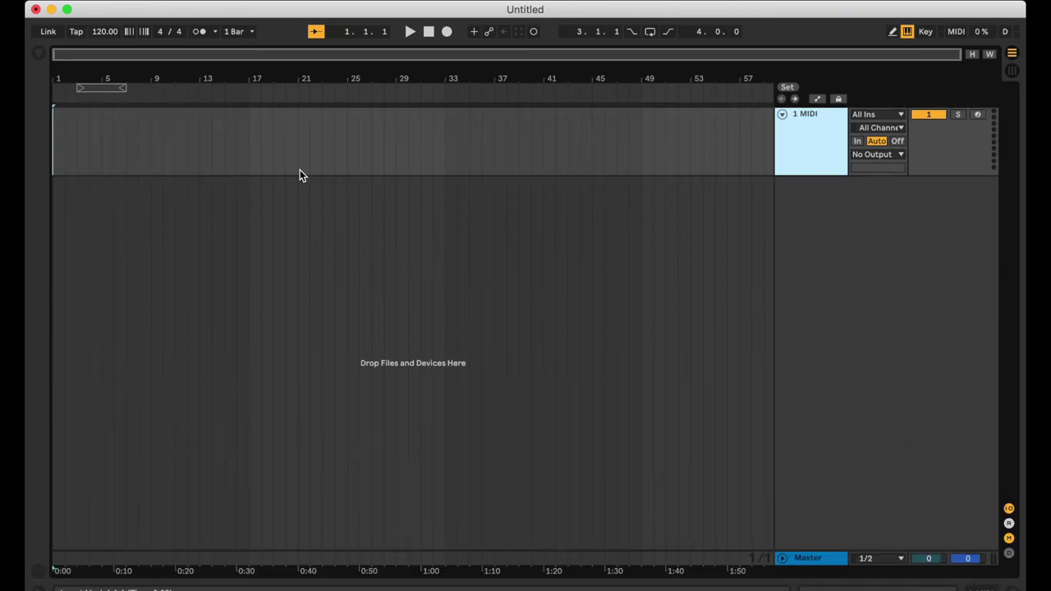
Show the browser, expand the Angels 70 BPM - D folder under Downloads > Multitracks, and check the contents of its Collective .als set.
left_click(38, 54)
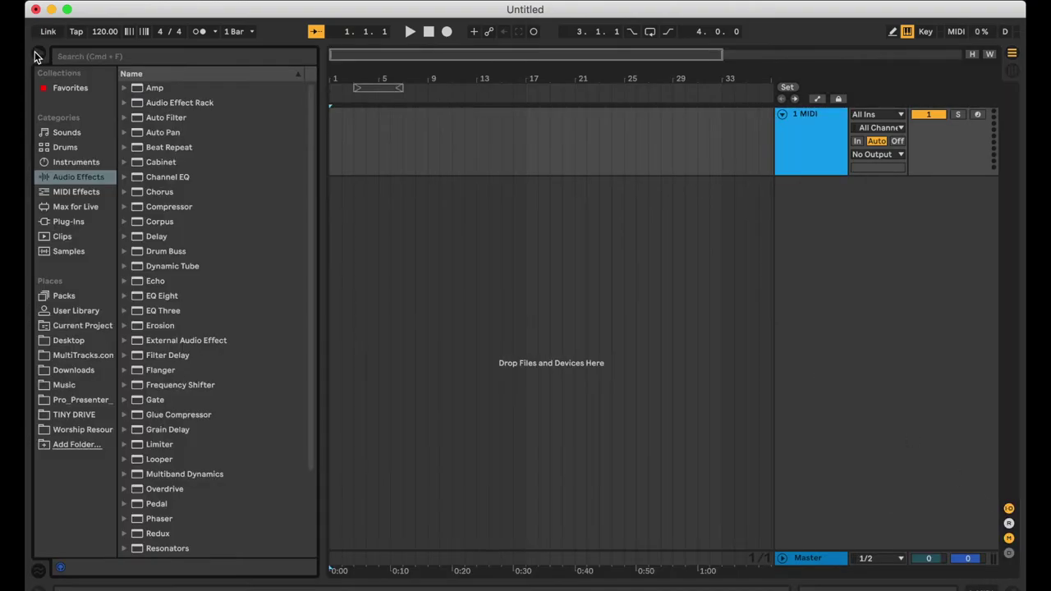
left_click(81, 370)
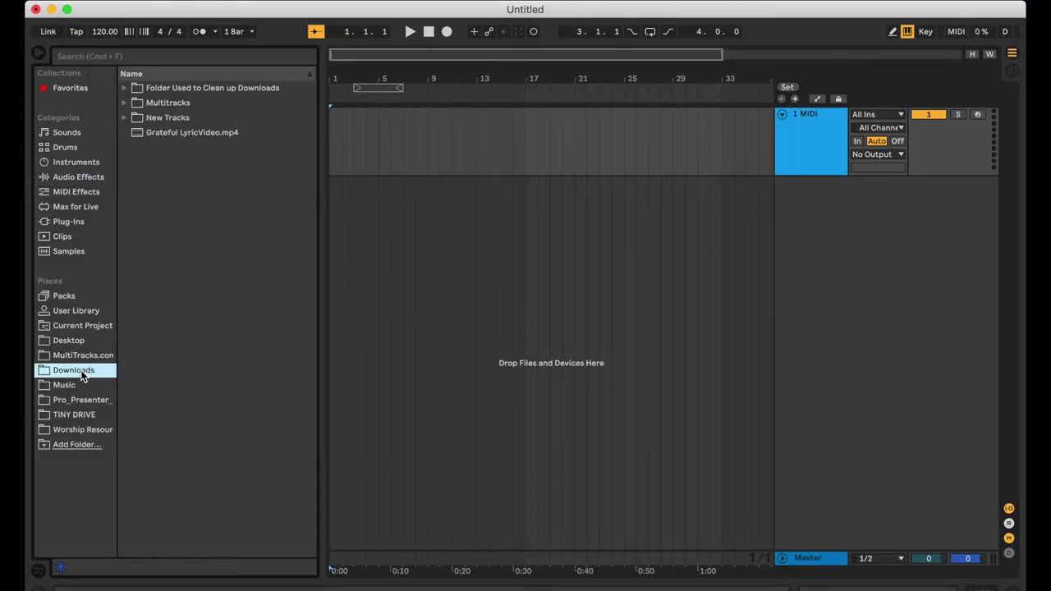
left_click(124, 102)
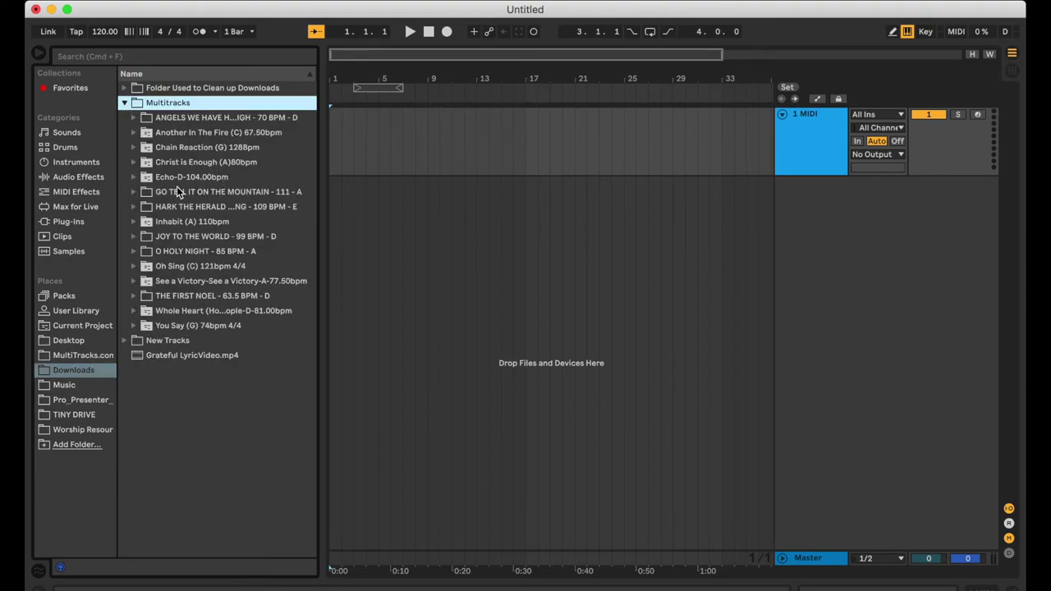
left_click(172, 118)
left_click(134, 117)
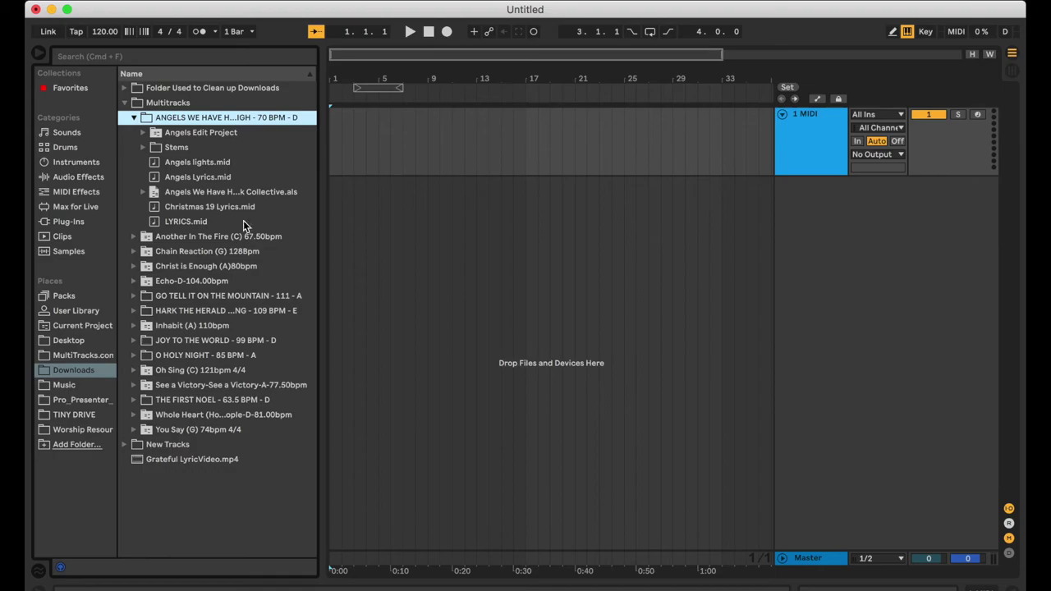
left_click(145, 191)
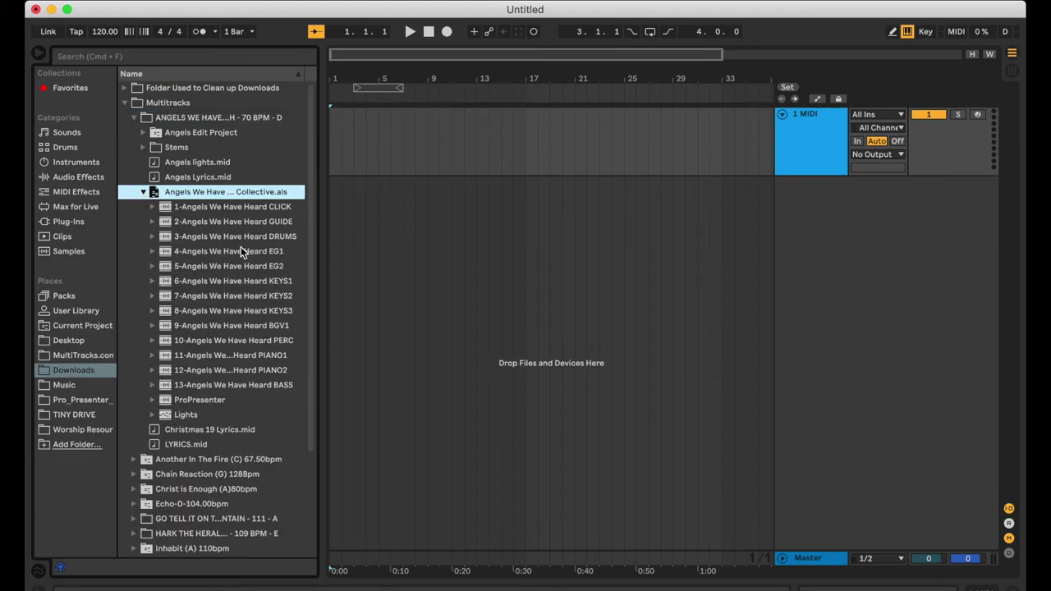
left_click(142, 191)
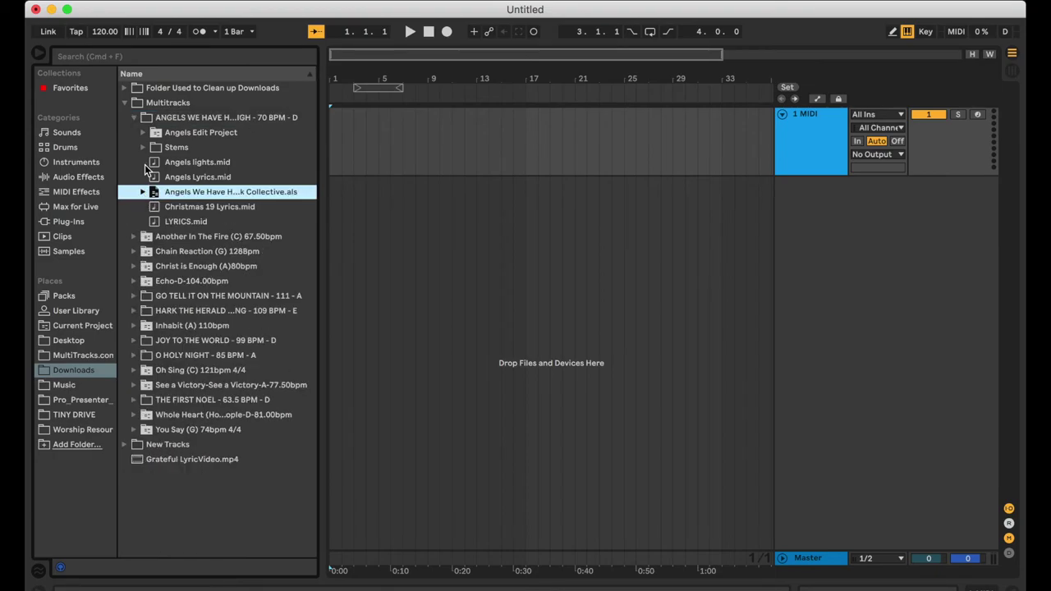
left_click_drag(170, 130, 344, 210)
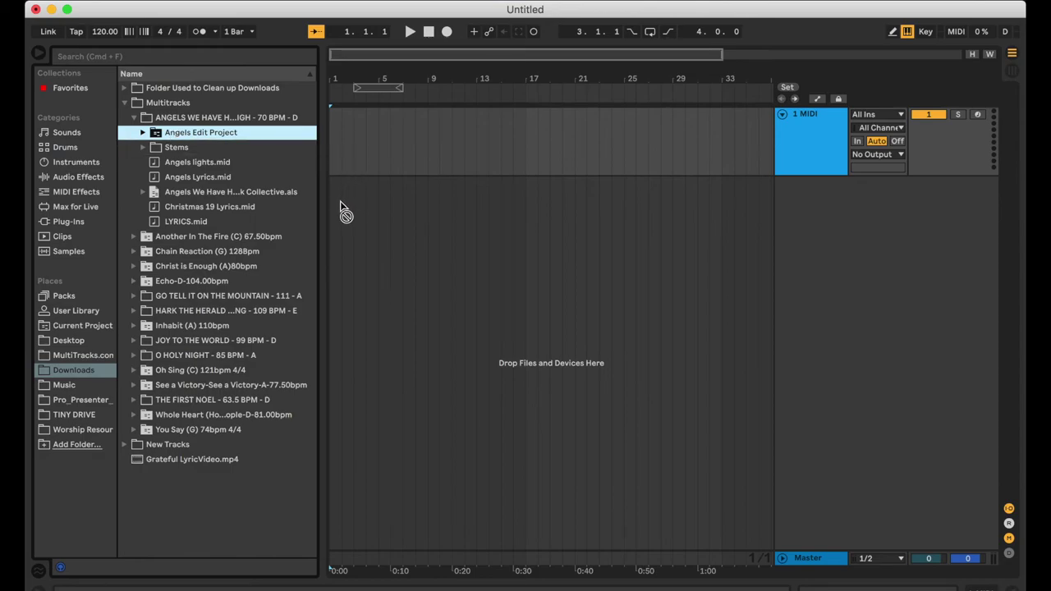
left_click_drag(178, 134, 358, 248)
left_click_drag(349, 160, 298, 146)
Import Angels Edit.als from the Angels Edit Project folder at the start of the arrangement and delete the 1 MIDI track.
left_click(144, 133)
left_click_drag(181, 164, 337, 184)
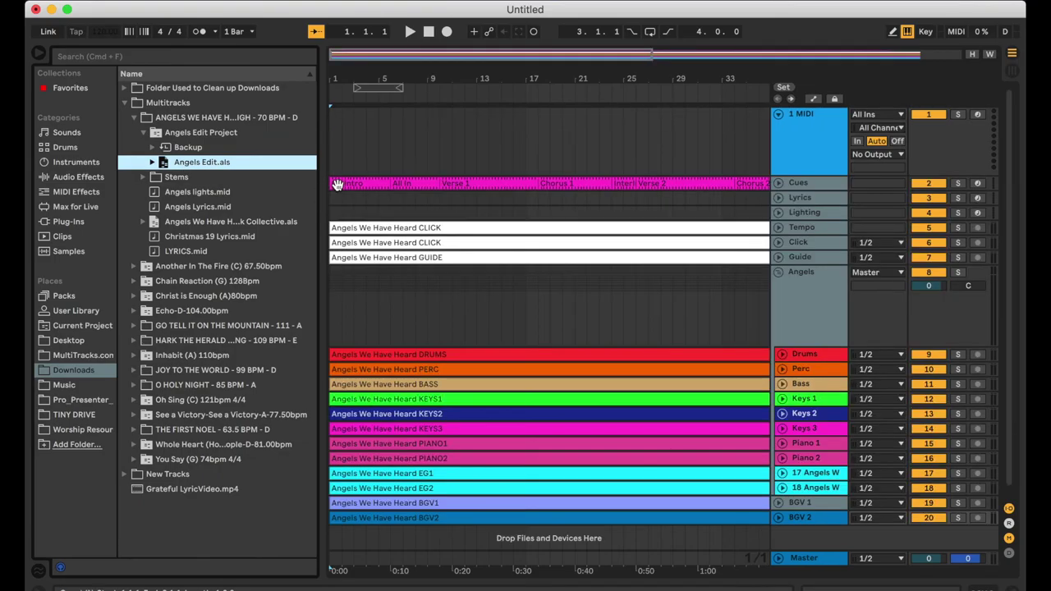
left_click(799, 127)
key("Delete")
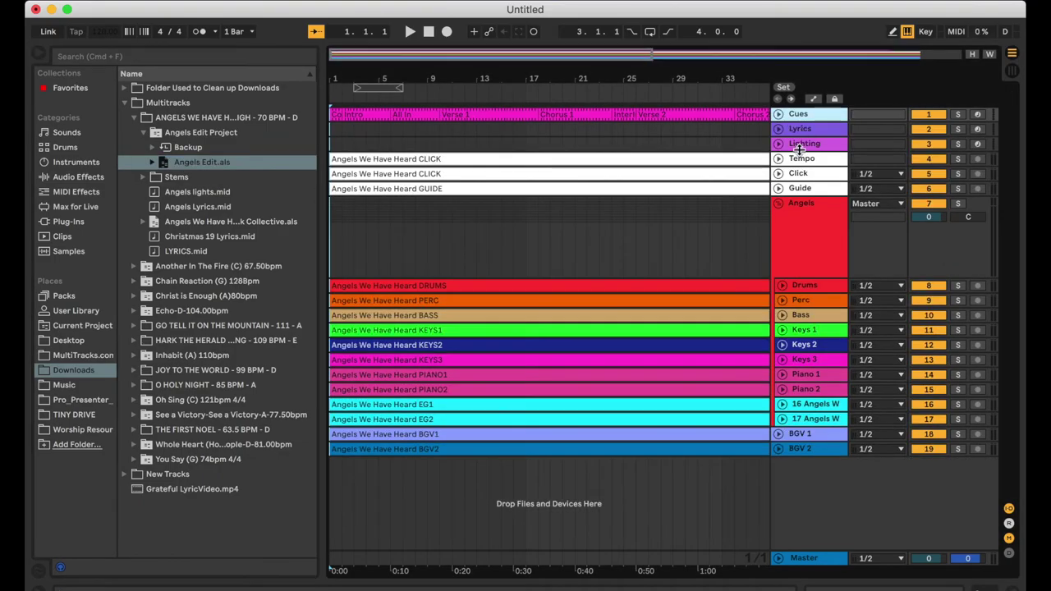
Check the Guide track's waveform and collapse the imported Angels group.
left_click(778, 189)
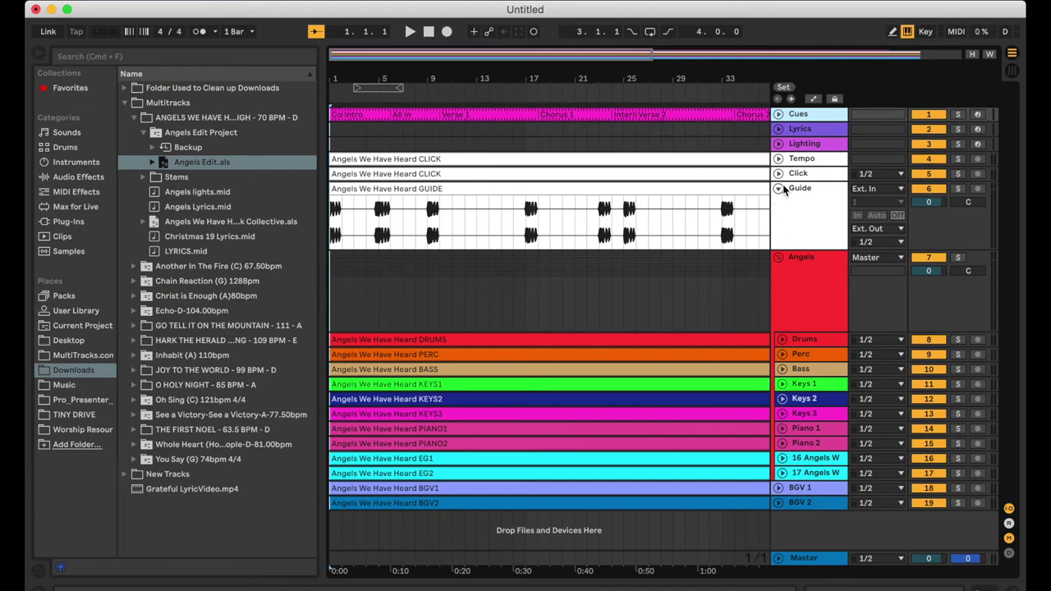
left_click(780, 188)
left_click(776, 208)
left_click(777, 205)
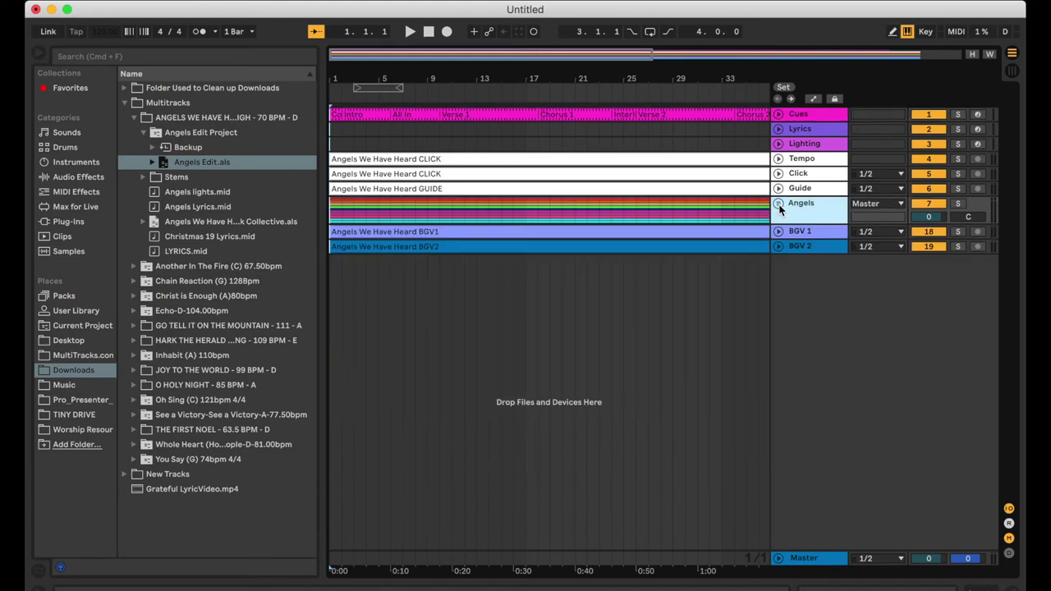
Open the dialog for saving the new Live Set and close it without saving.
key("super+s")
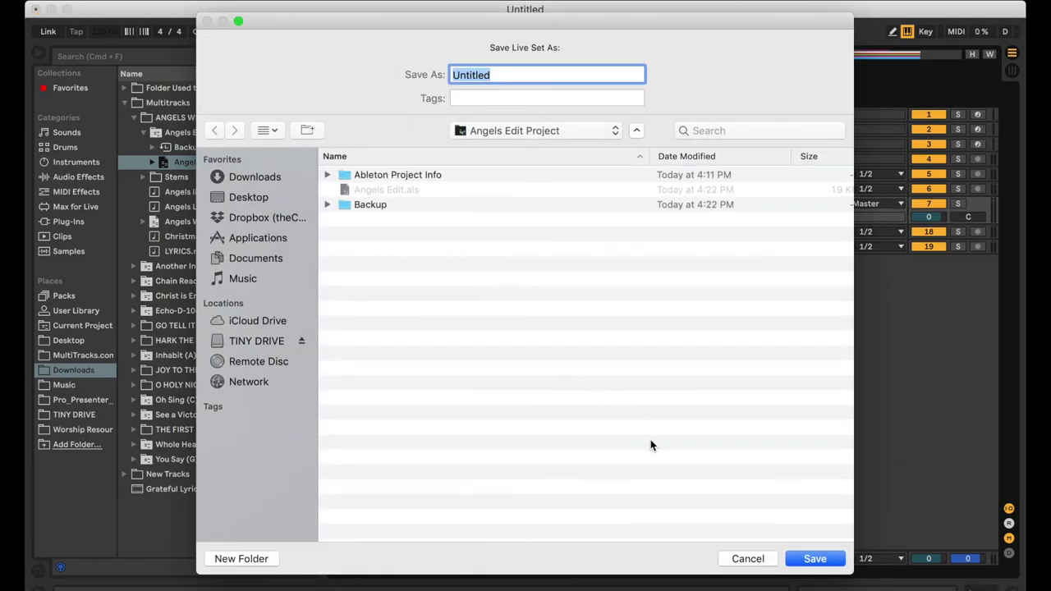
left_click(748, 558)
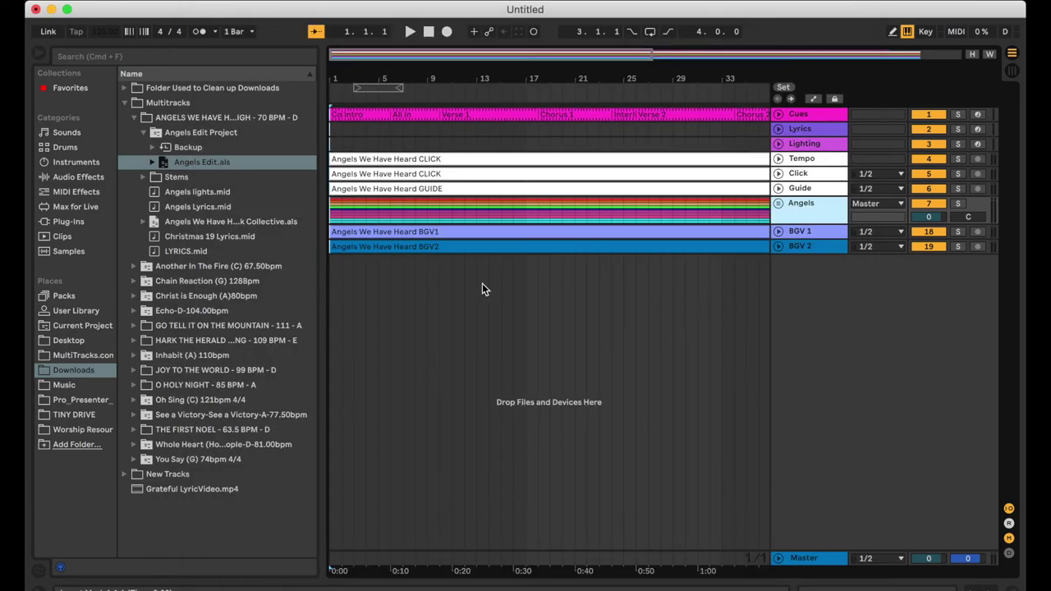